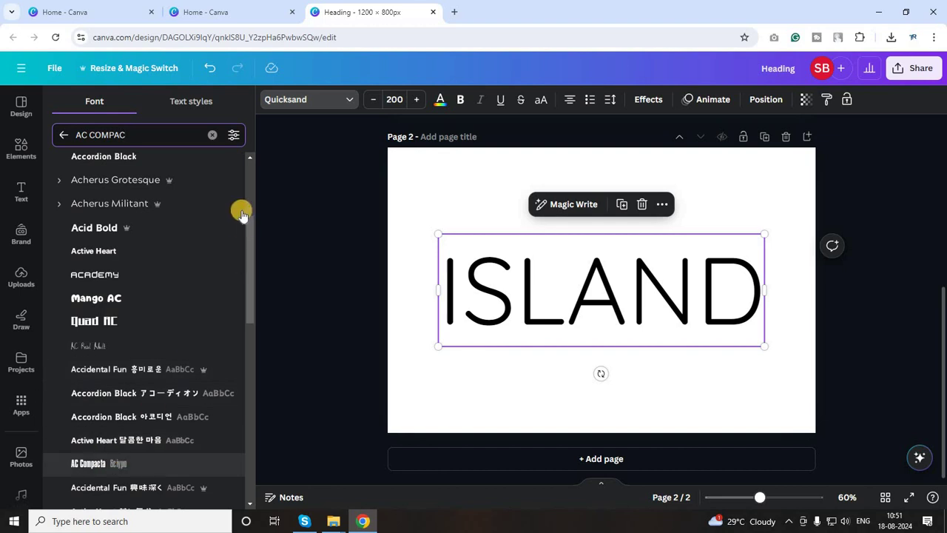
Set the ISLAND text on page 2 in the AC Compacta font and enlarge it to nearly fill the page width.
{"action": "left_click", "coordinate": [213, 135]}
{"action": "left_click_drag", "start_coordinate": [667, 338], "coordinate": [694, 351]}
{"action": "left_click_drag", "start_coordinate": [640, 289], "coordinate": [802, 385]}
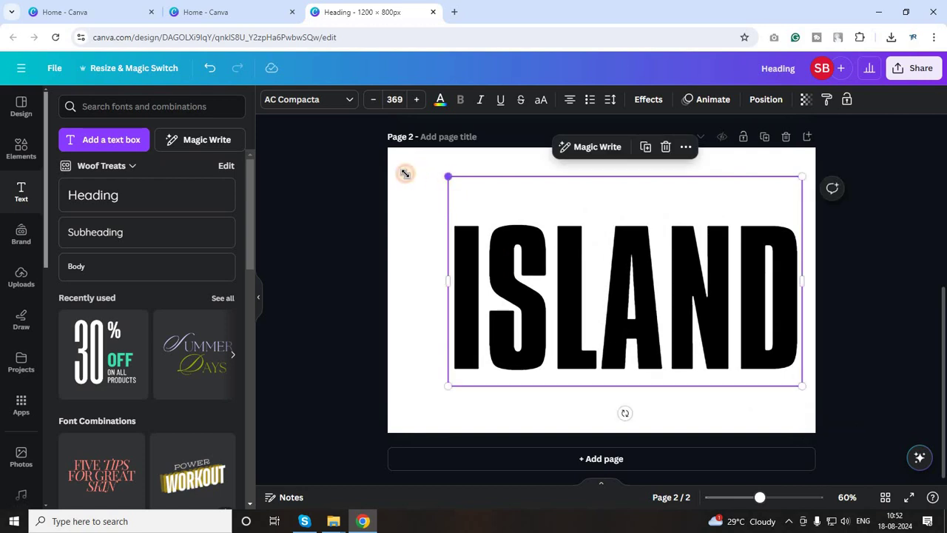
{"action": "left_click_drag", "start_coordinate": [409, 172], "coordinate": [412, 155]}
Move the enlarged ISLAND text and nudge it vertically until the lettering sits centred on page 2.
{"action": "left_click_drag", "start_coordinate": [570, 283], "coordinate": [565, 288]}
{"action": "key", "text": "Up"}
{"action": "key", "text": "Up"}
{"action": "key", "text": "Up"}
{"action": "key", "text": "Up"}
{"action": "key", "text": "Up"}
{"action": "key", "text": "Up"}
{"action": "key", "text": "Up"}
{"action": "key", "text": "Up"}
{"action": "key", "text": "Up"}
{"action": "key", "text": "Up"}
{"action": "key", "text": "Up"}
{"action": "key", "text": "Up"}
{"action": "key", "text": "Up"}
{"action": "key", "text": "Up"}
{"action": "key", "text": "Up"}
{"action": "key", "text": "Up"}
{"action": "key", "text": "Up"}
{"action": "key", "text": "Up"}
{"action": "key", "text": "Up"}
{"action": "key", "text": "Up"}
{"action": "key", "text": "Down"}
{"action": "key", "text": "Down"}
{"action": "key", "text": "Down"}
{"action": "key", "text": "Down"}
{"action": "key", "text": "Down"}
{"action": "key", "text": "Down"}
{"action": "key", "text": "Down"}
{"action": "key", "text": "Down"}
{"action": "key", "text": "Down"}
{"action": "key", "text": "Down"}
{"action": "key", "text": "Down"}
{"action": "key", "text": "Down"}
{"action": "key", "text": "Down"}
{"action": "key", "text": "Down"}
{"action": "key", "text": "Up"}
{"action": "left_click", "coordinate": [879, 360]}
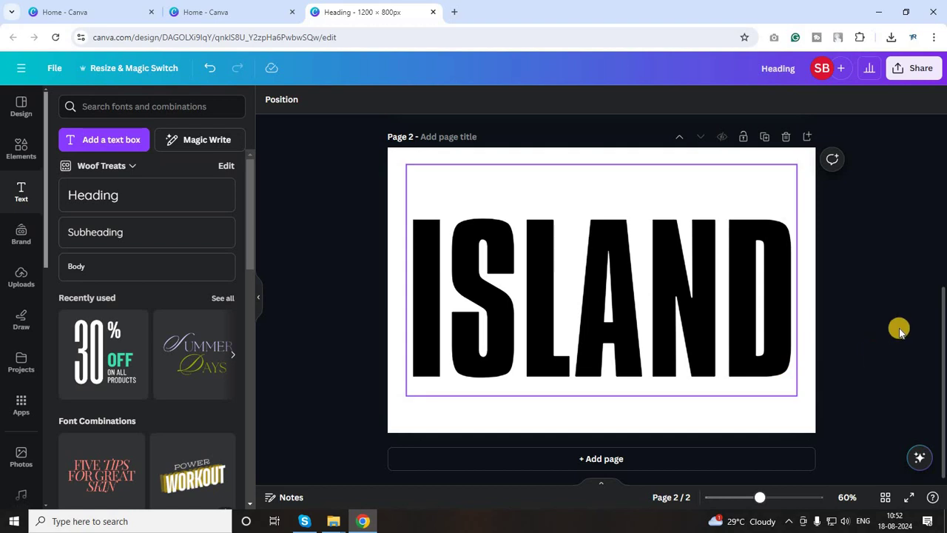
Set up a PNG download at size 3.125 (3,750 × 2,500 px) with a transparent background.
{"action": "left_click", "coordinate": [922, 68]}
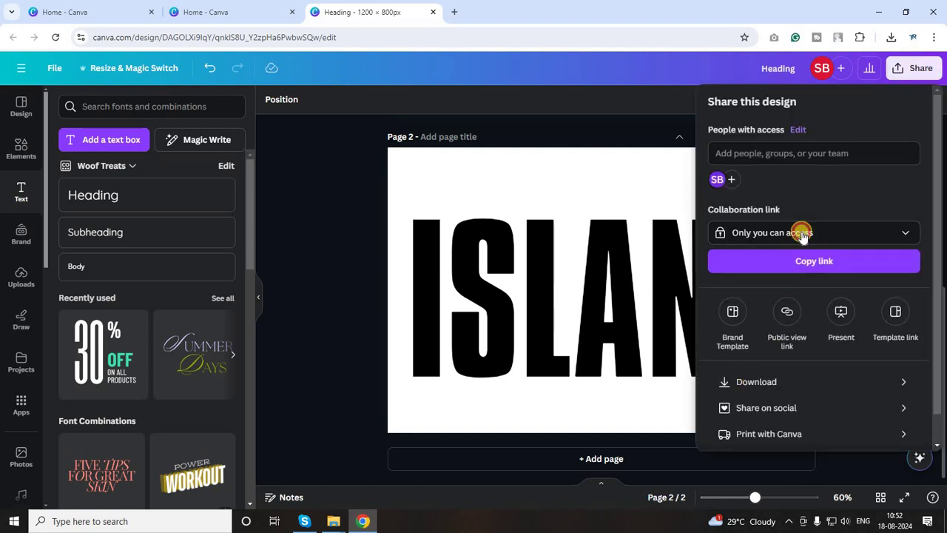
{"action": "left_click", "coordinate": [756, 381]}
{"action": "left_click", "coordinate": [899, 192]}
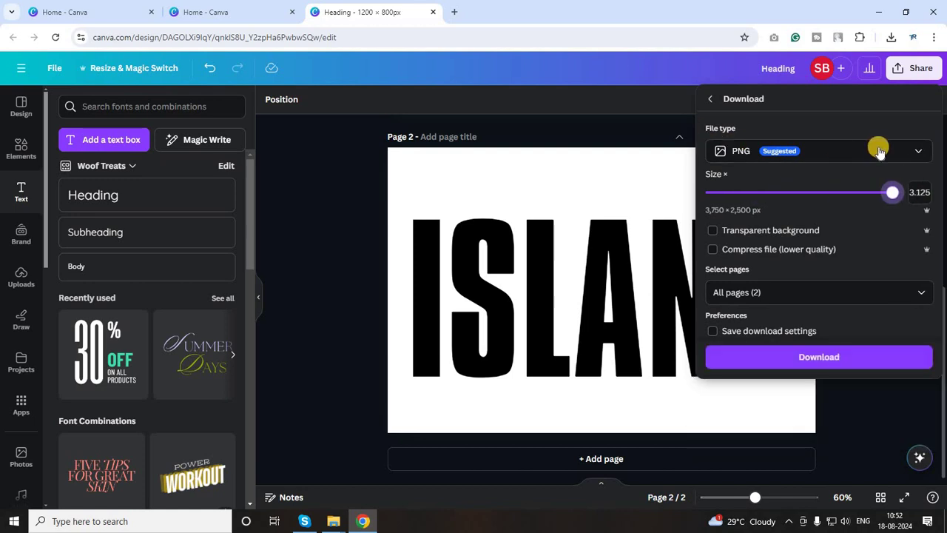
{"action": "left_click", "coordinate": [899, 193]}
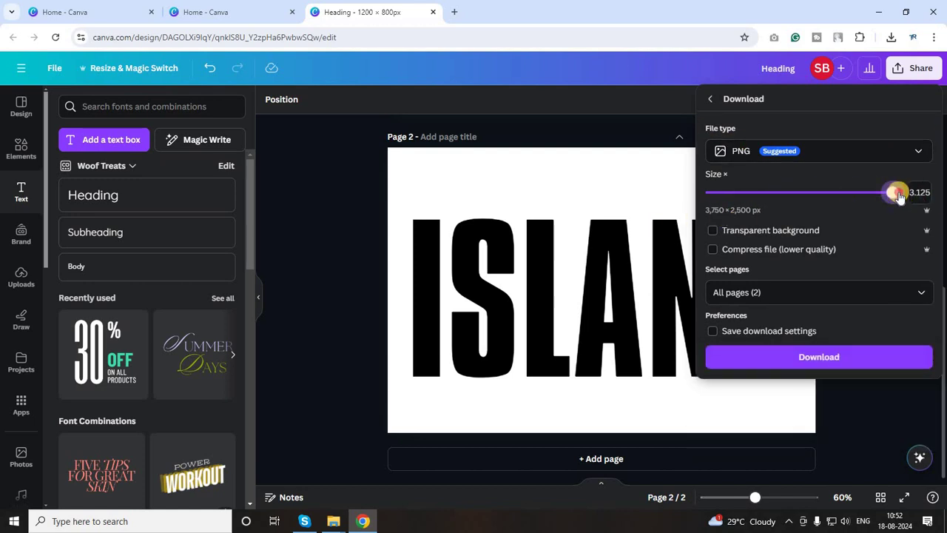
{"action": "left_click", "coordinate": [714, 231]}
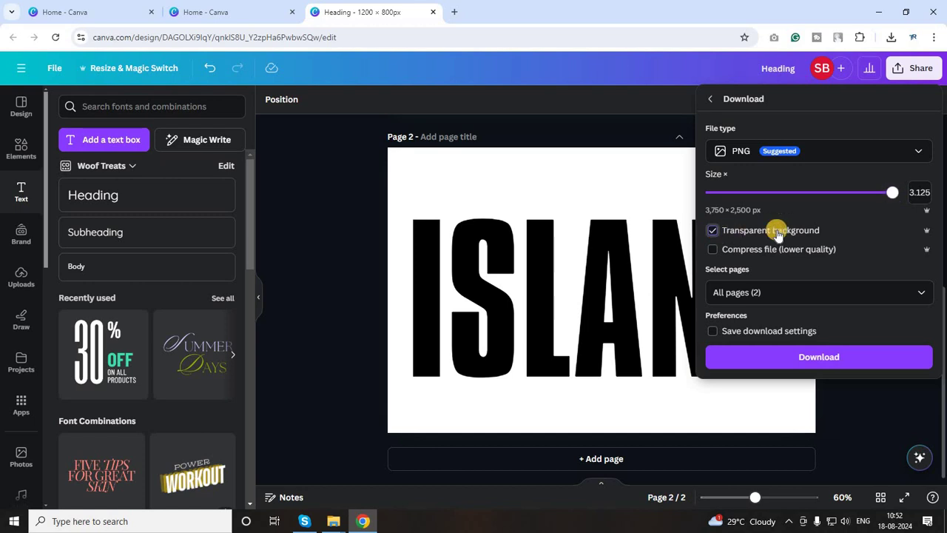
Restrict the download to page 2 only and download the file.
{"action": "left_click", "coordinate": [774, 289]}
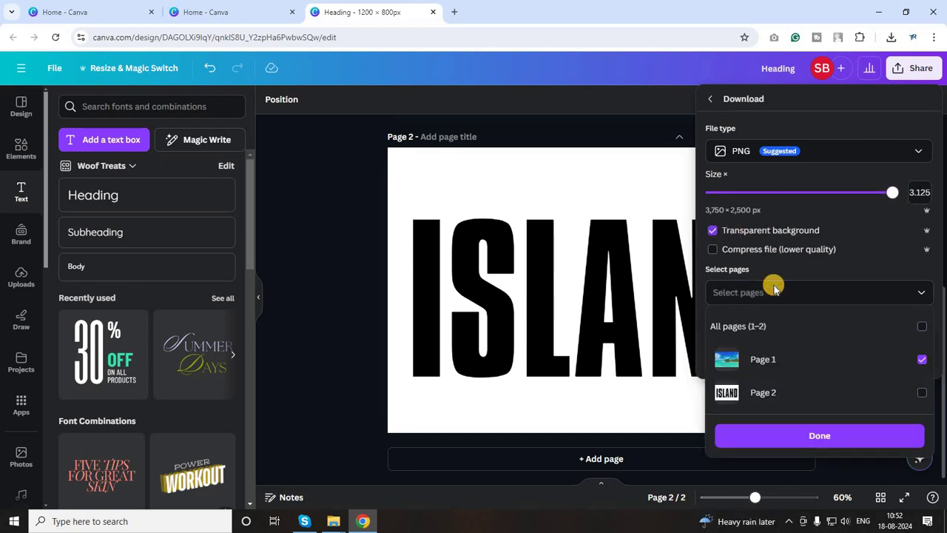
{"action": "left_click", "coordinate": [765, 435]}
{"action": "left_click", "coordinate": [797, 357]}
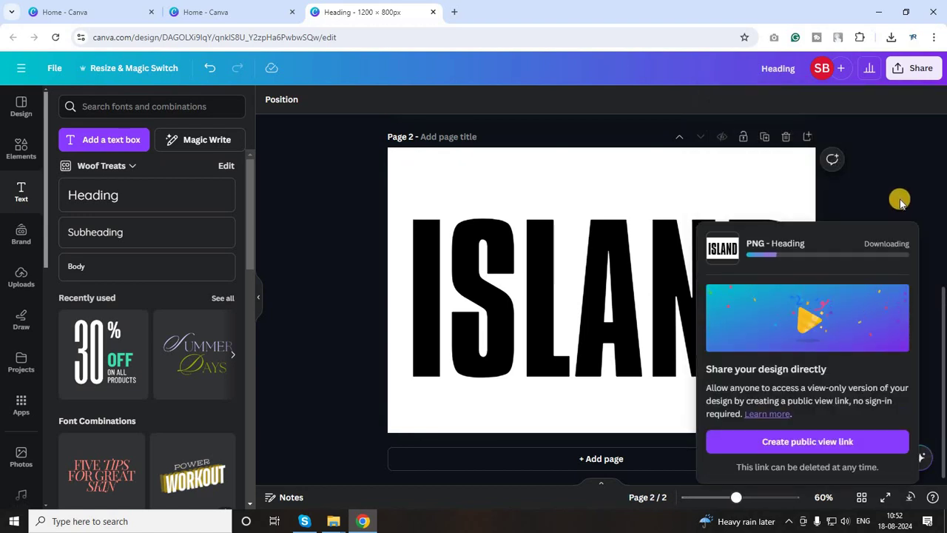
Add a blank page 3 and place the downloaded Heading (2).png on it.
{"action": "left_click", "coordinate": [577, 464]}
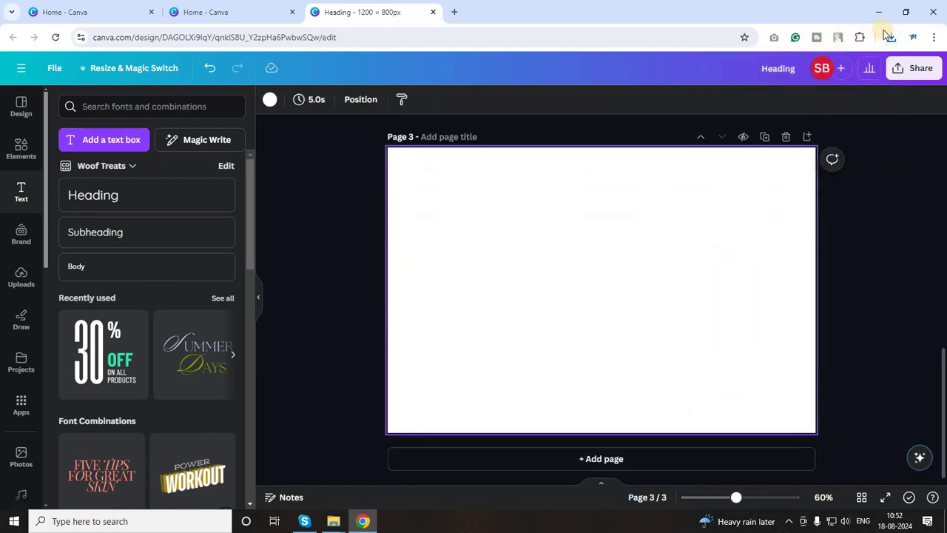
{"action": "left_click_drag", "start_coordinate": [803, 87], "coordinate": [506, 264]}
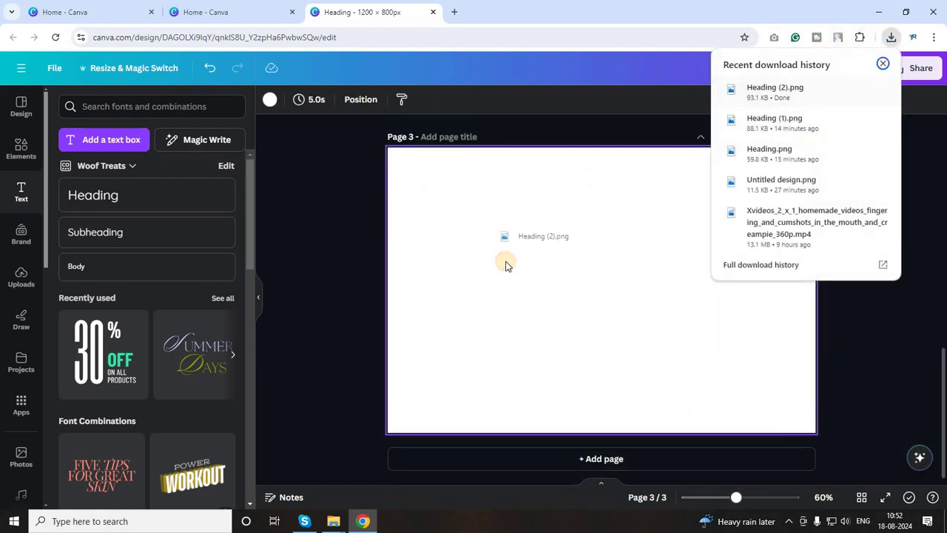
{"action": "key", "text": "ctrl+v"}
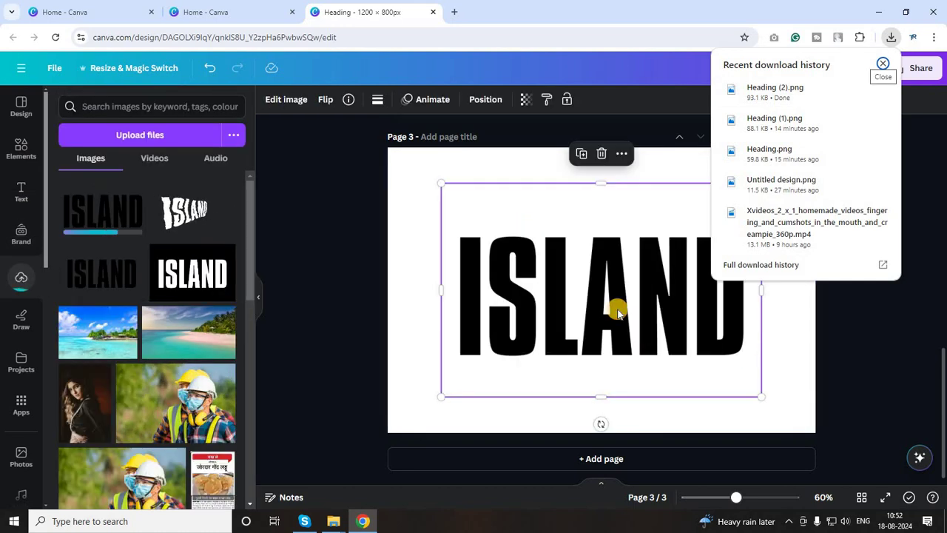
Enlarge the ISLAND image on page 3 and position it roughly in the middle of the page.
{"action": "left_click", "coordinate": [615, 300]}
{"action": "left_click", "coordinate": [754, 379]}
{"action": "left_click_drag", "start_coordinate": [760, 379], "coordinate": [799, 404]}
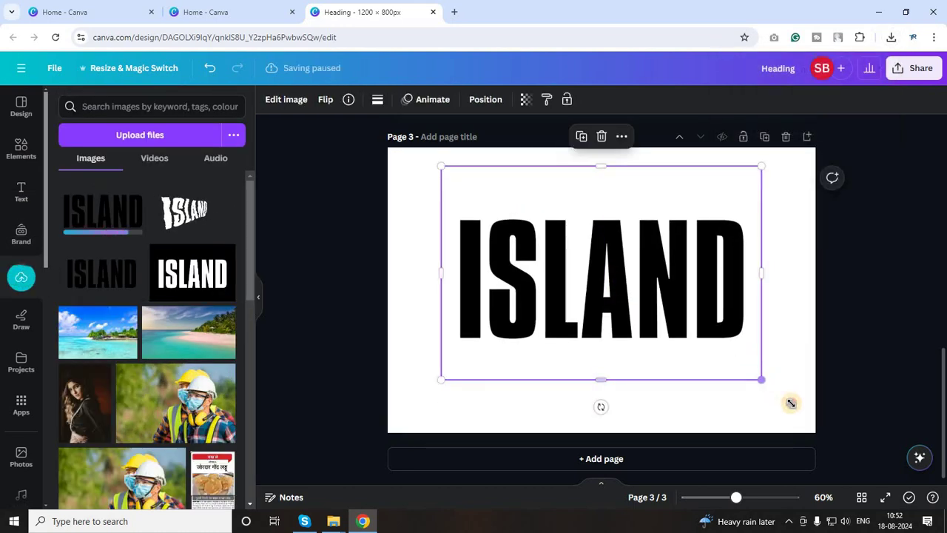
{"action": "left_click_drag", "start_coordinate": [620, 301], "coordinate": [608, 301]}
Change the background of page 3 to the light orange from the Woof Treats colour palette.
{"action": "left_click", "coordinate": [800, 295]}
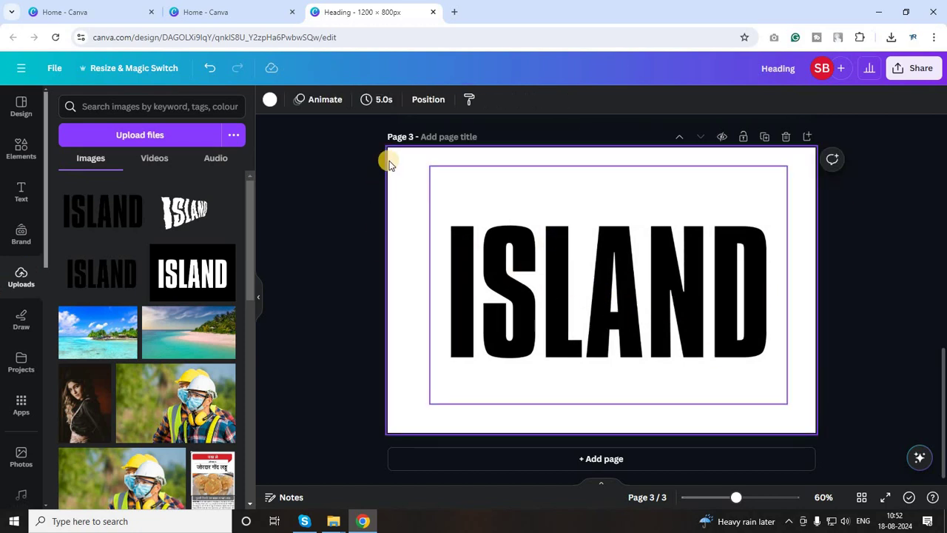
{"action": "left_click", "coordinate": [269, 99]}
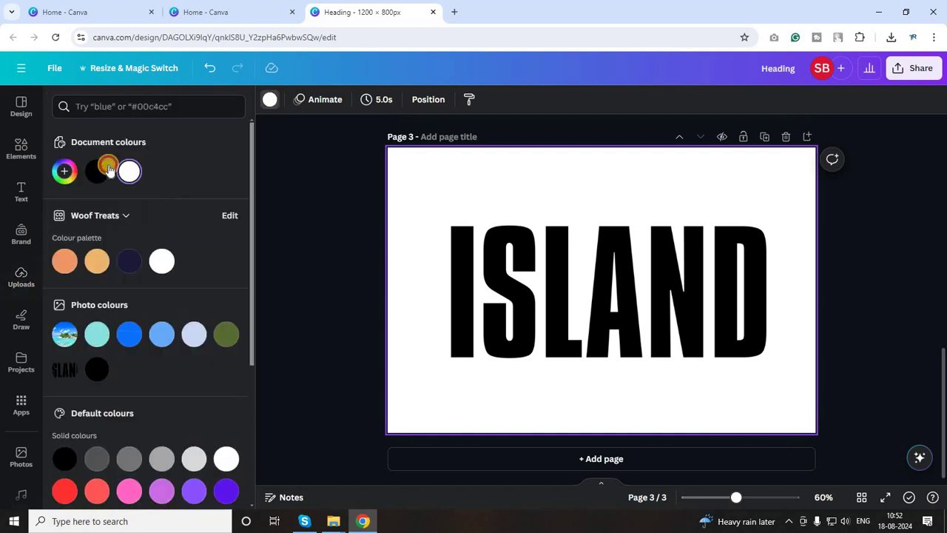
{"action": "left_click", "coordinate": [105, 267]}
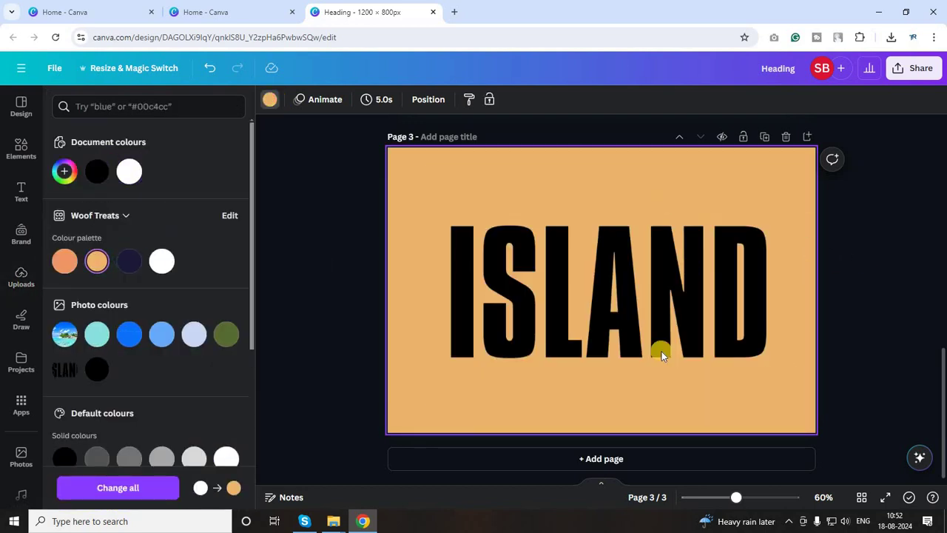
{"action": "left_click", "coordinate": [16, 145]}
{"action": "left_click", "coordinate": [17, 146]}
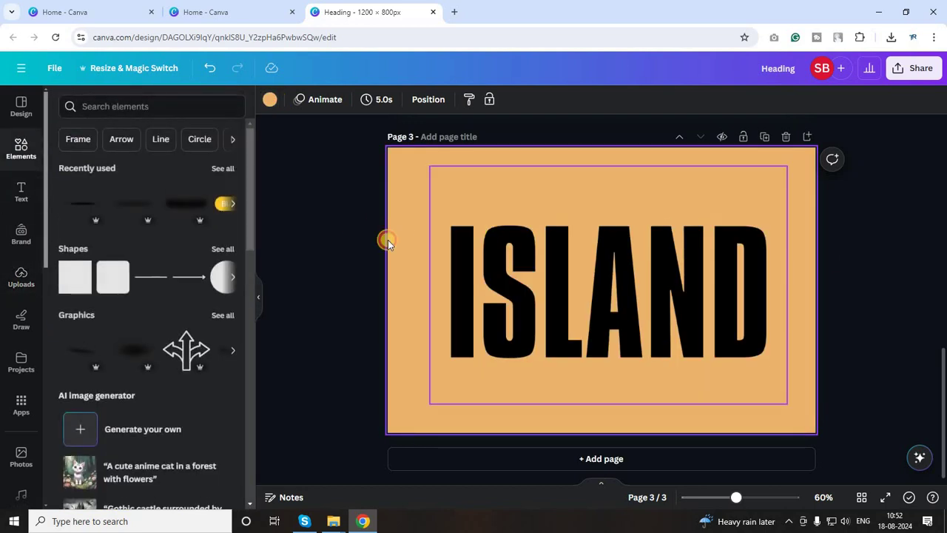
{"action": "left_click", "coordinate": [560, 323]}
Return to the beach photo on page 1, search the apps for Transform Image and open that app.
{"action": "scroll", "coordinate": [566, 333], "scroll_direction": "up", "scroll_amount": 5}
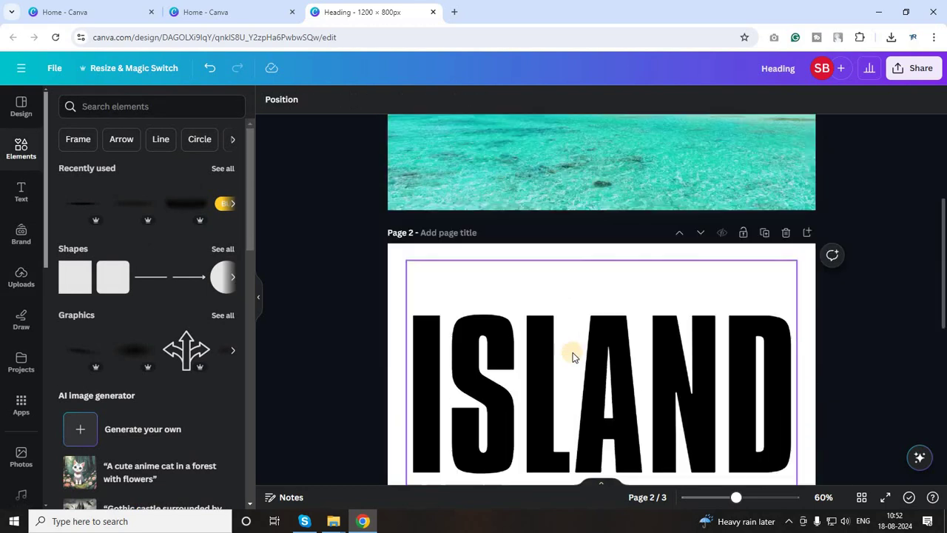
{"action": "scroll", "coordinate": [573, 352], "scroll_direction": "up", "scroll_amount": 3}
{"action": "scroll", "coordinate": [573, 352], "scroll_direction": "down", "scroll_amount": 4}
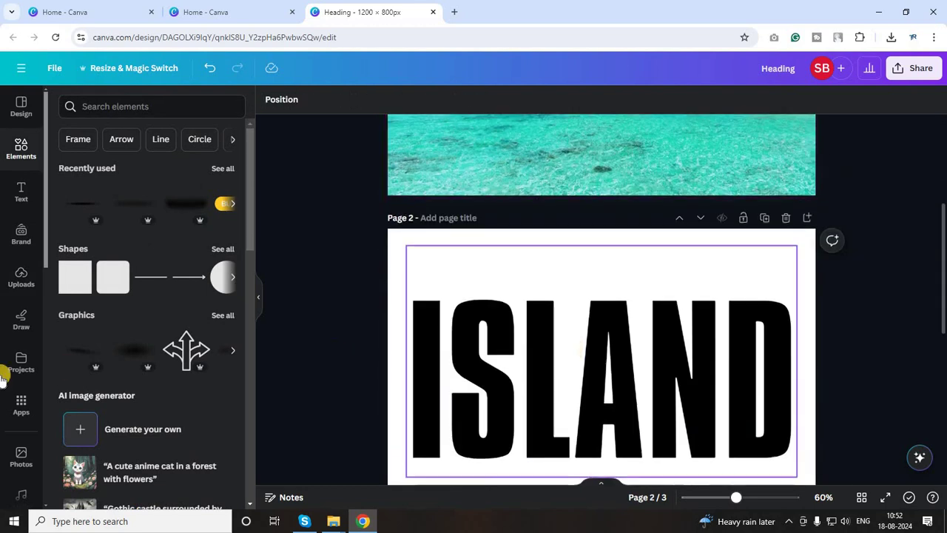
{"action": "left_click", "coordinate": [19, 406]}
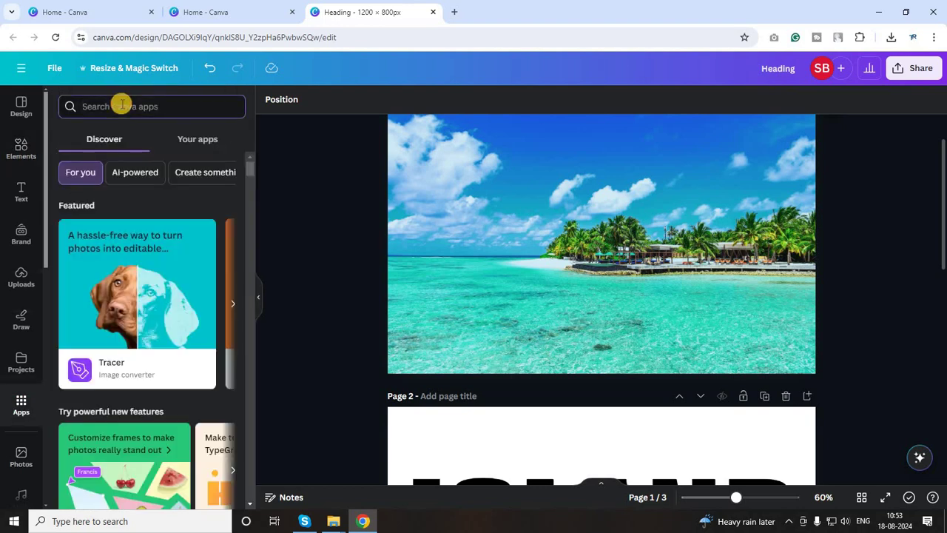
{"action": "type", "text": "TRA"}
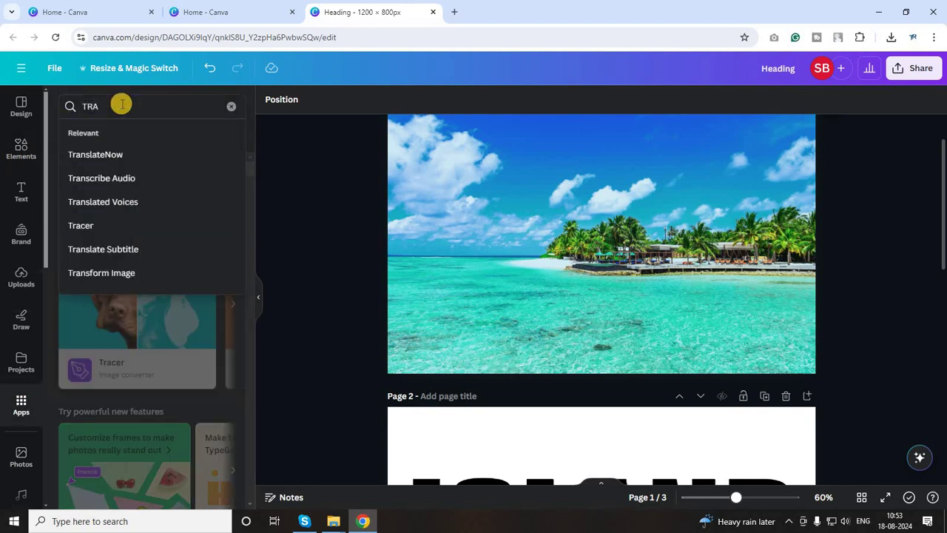
{"action": "type", "text": "NS"}
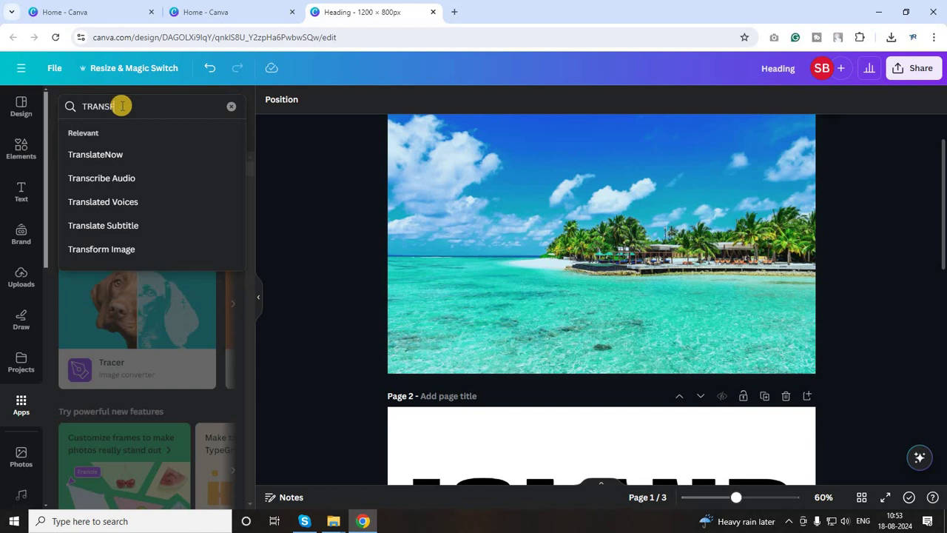
{"action": "type", "text": "F"}
{"action": "left_click", "coordinate": [115, 159]}
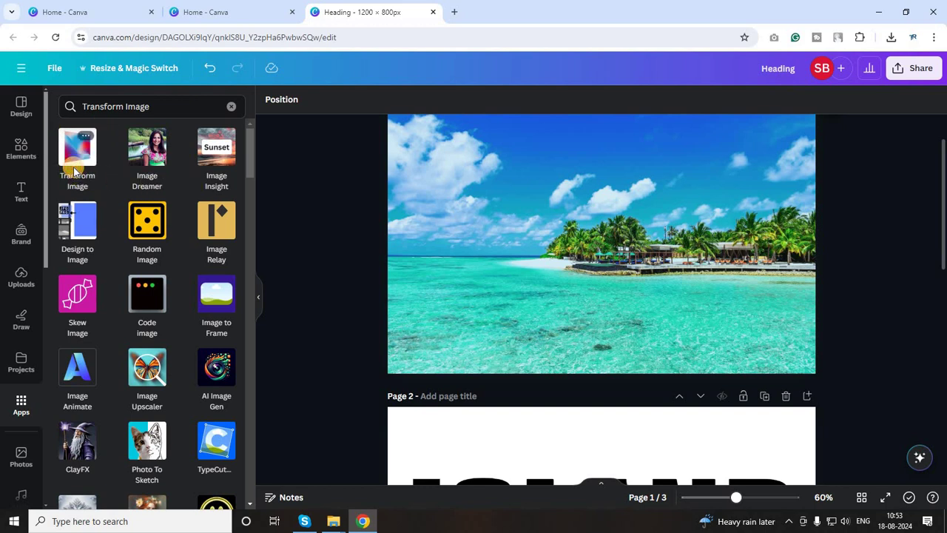
{"action": "left_click", "coordinate": [74, 160]}
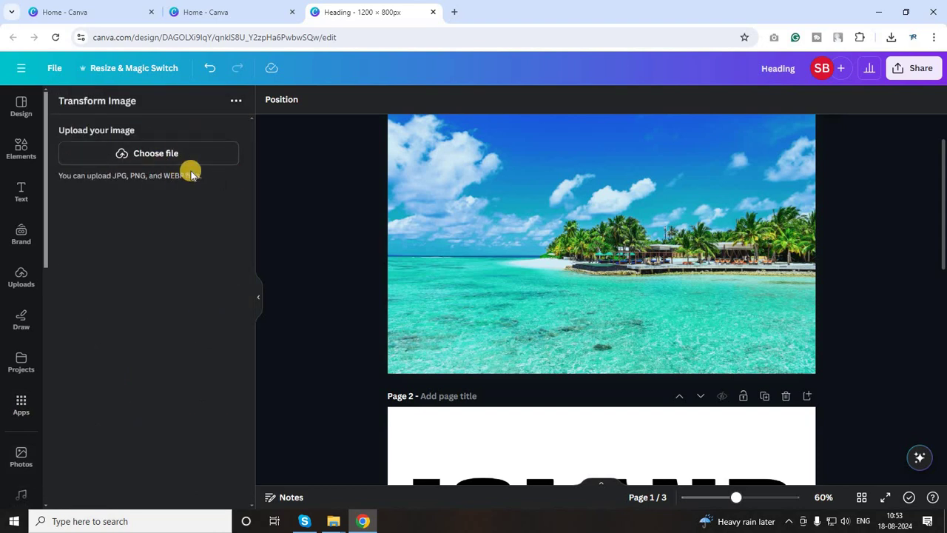
Upload Heading (2).png from the Downloads folder into Transform Image.
{"action": "left_click", "coordinate": [152, 152]}
{"action": "left_click", "coordinate": [136, 116]}
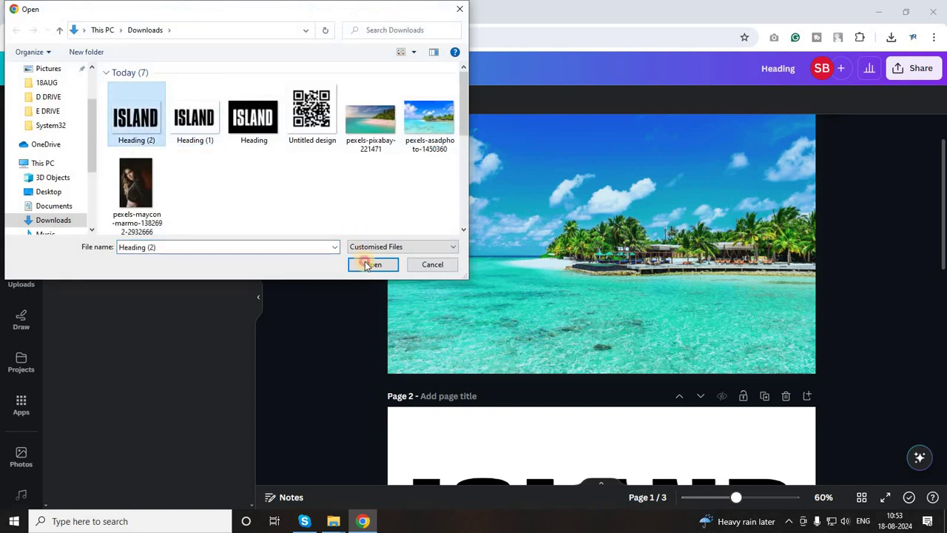
{"action": "left_click", "coordinate": [372, 265]}
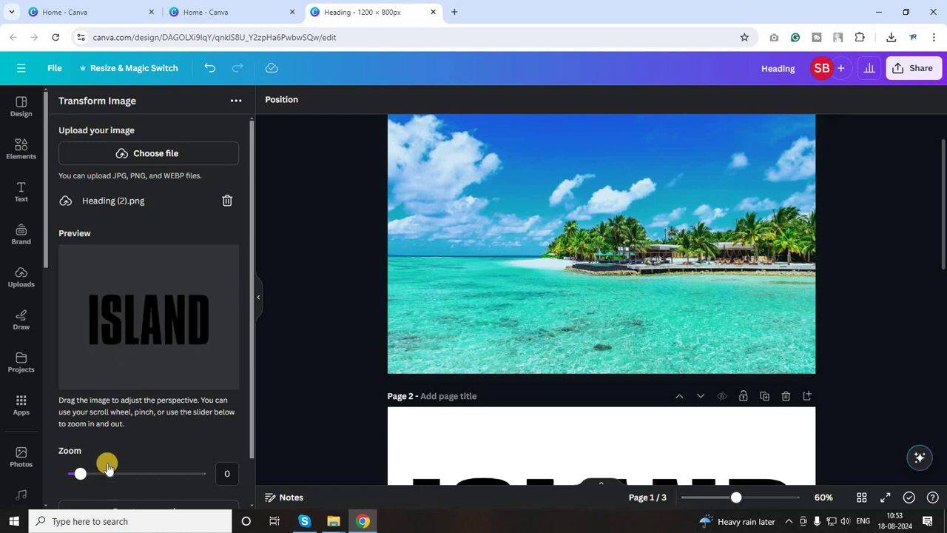
Set the preview zoom to 0.18 and tilt ISLAND in perspective with the I largest and the D receding.
{"action": "left_click_drag", "start_coordinate": [89, 477], "coordinate": [83, 476]}
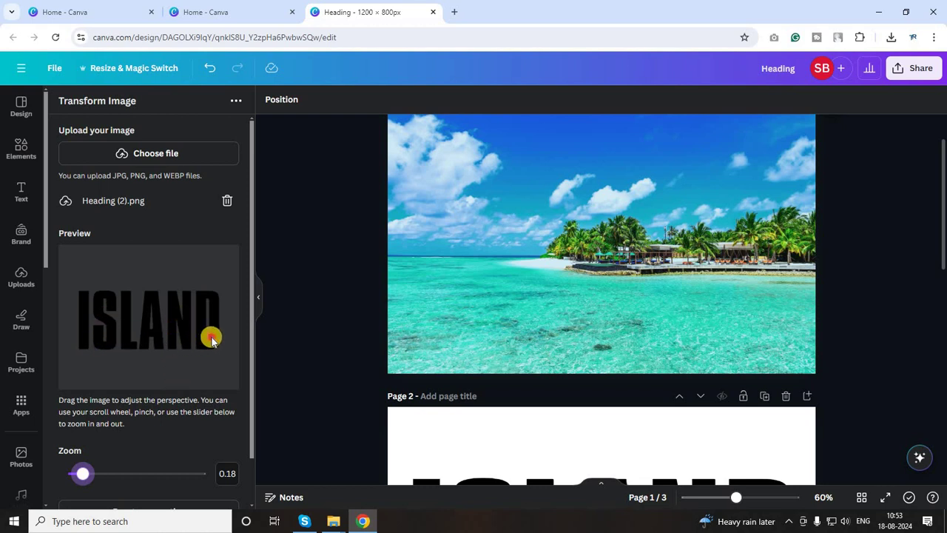
{"action": "left_click_drag", "start_coordinate": [204, 335], "coordinate": [227, 338]}
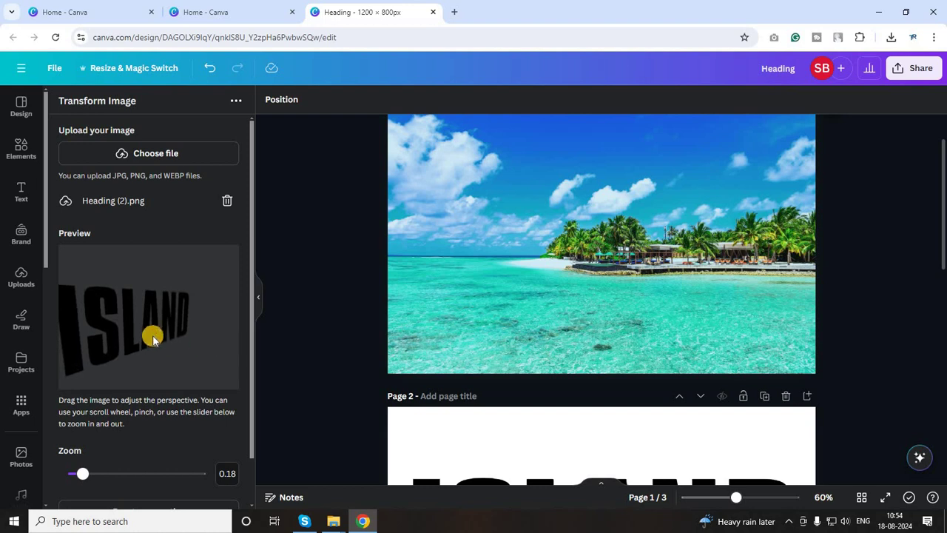
{"action": "left_click_drag", "start_coordinate": [152, 339], "coordinate": [119, 310]}
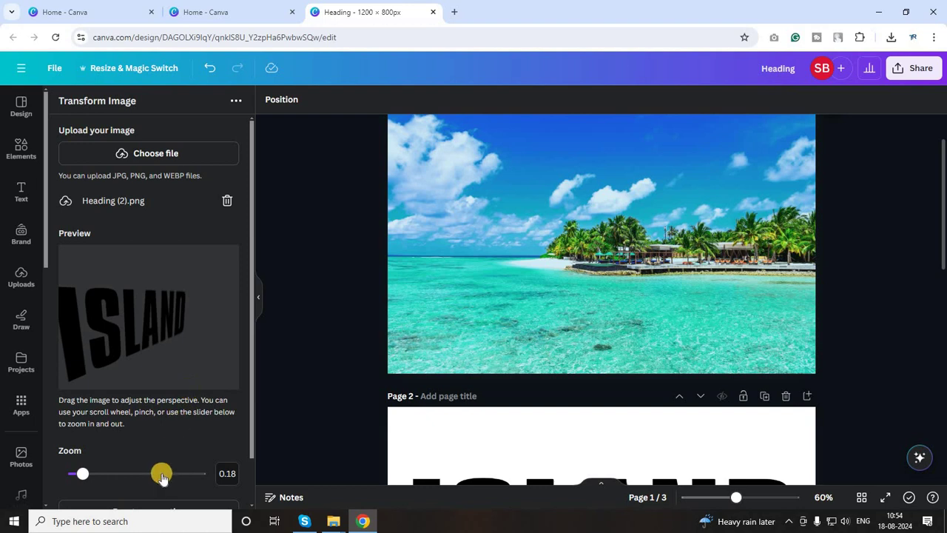
Add the tilted ISLAND image to page 1 and scale it down over the left part of the beach photo.
{"action": "scroll", "coordinate": [170, 473], "scroll_direction": "down", "scroll_amount": 1}
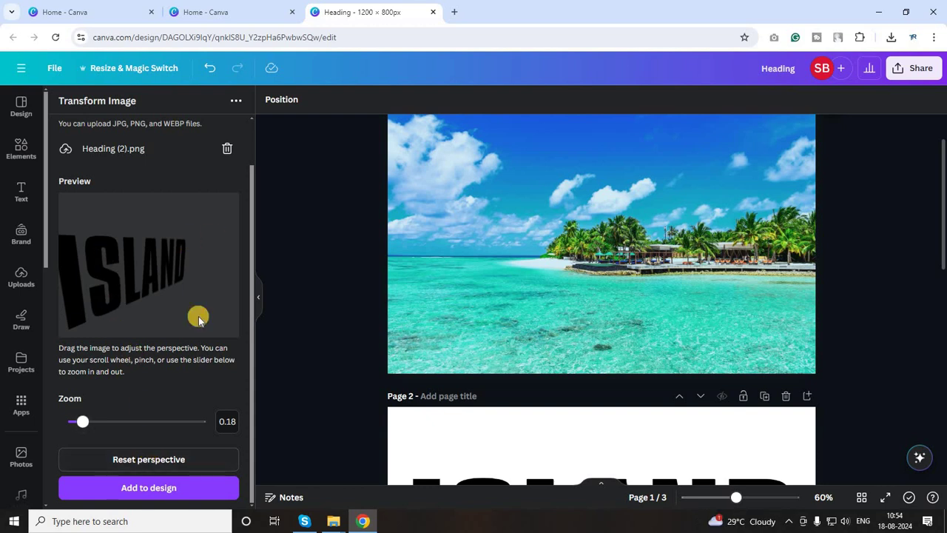
{"action": "left_click", "coordinate": [141, 491]}
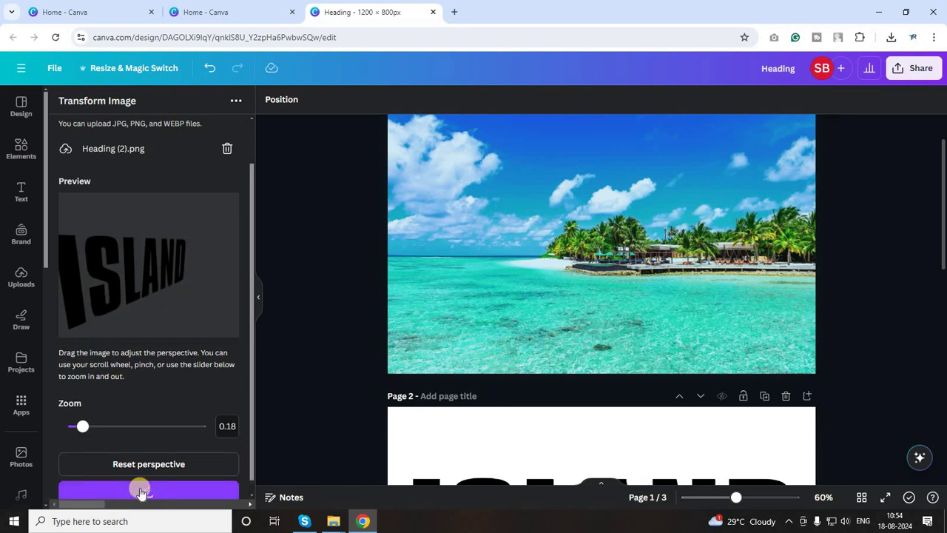
{"action": "left_click_drag", "start_coordinate": [570, 305], "coordinate": [572, 321]}
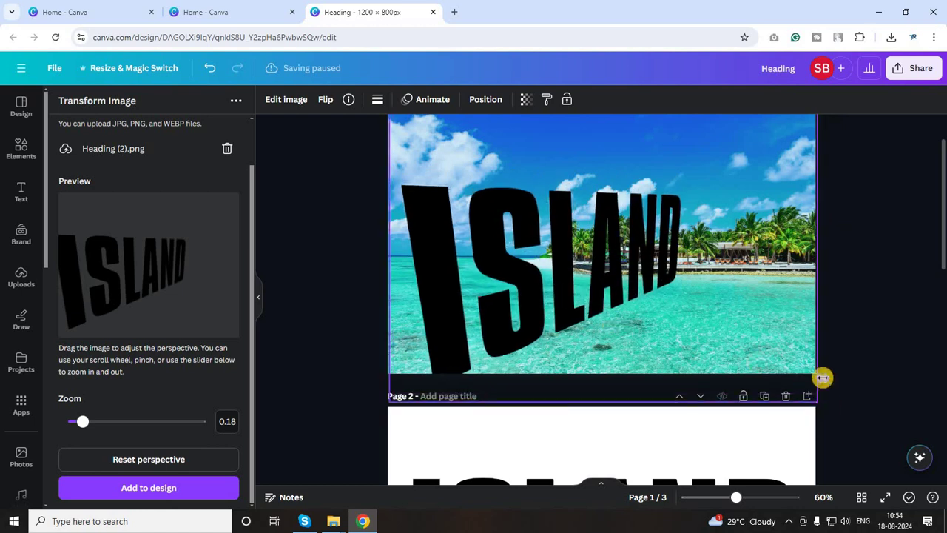
{"action": "left_click_drag", "start_coordinate": [734, 347], "coordinate": [663, 330]}
{"action": "left_click_drag", "start_coordinate": [628, 248], "coordinate": [682, 298]}
{"action": "mouse_move", "coordinate": [711, 161]}
{"action": "left_mouse_down"}
{"action": "mouse_move", "coordinate": [743, 143]}
{"action": "mouse_move", "coordinate": [726, 151]}
{"action": "left_mouse_up"}
{"action": "left_click_drag", "start_coordinate": [604, 287], "coordinate": [593, 282]}
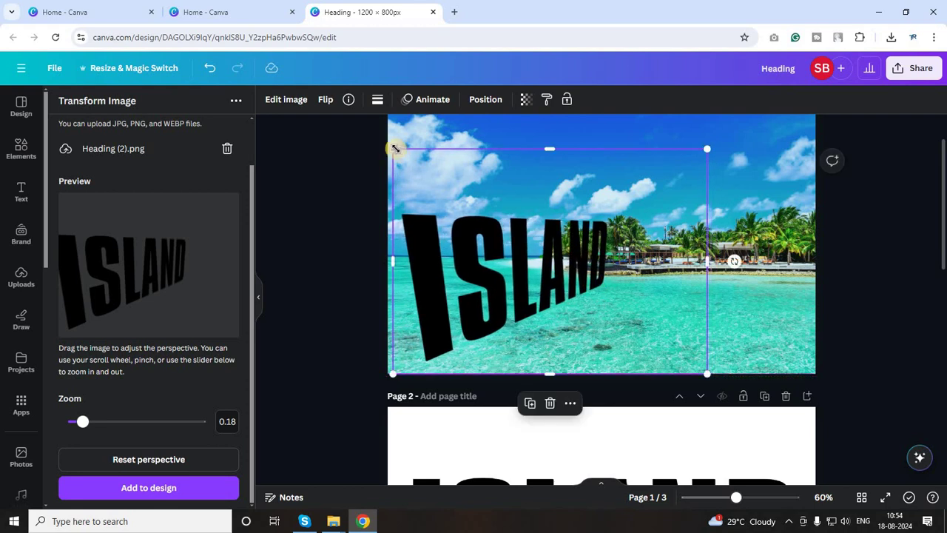
Shrink the tilted ISLAND image slightly and fine-tune its position so the D overlaps the left edge of the palm trees.
{"action": "left_click_drag", "start_coordinate": [394, 149], "coordinate": [407, 155]}
{"action": "left_click_drag", "start_coordinate": [478, 266], "coordinate": [473, 259]}
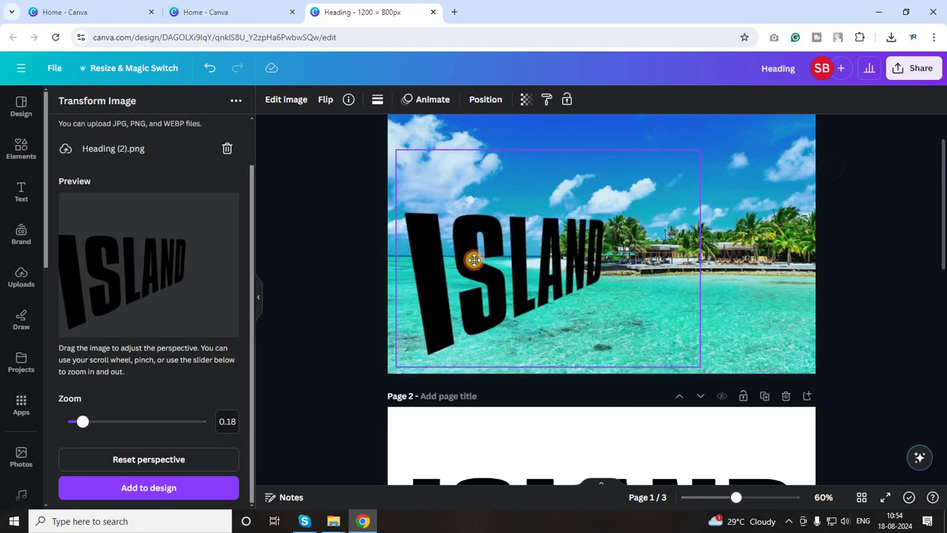
{"action": "left_click_drag", "start_coordinate": [576, 286], "coordinate": [578, 287]}
{"action": "left_click", "coordinate": [765, 324]}
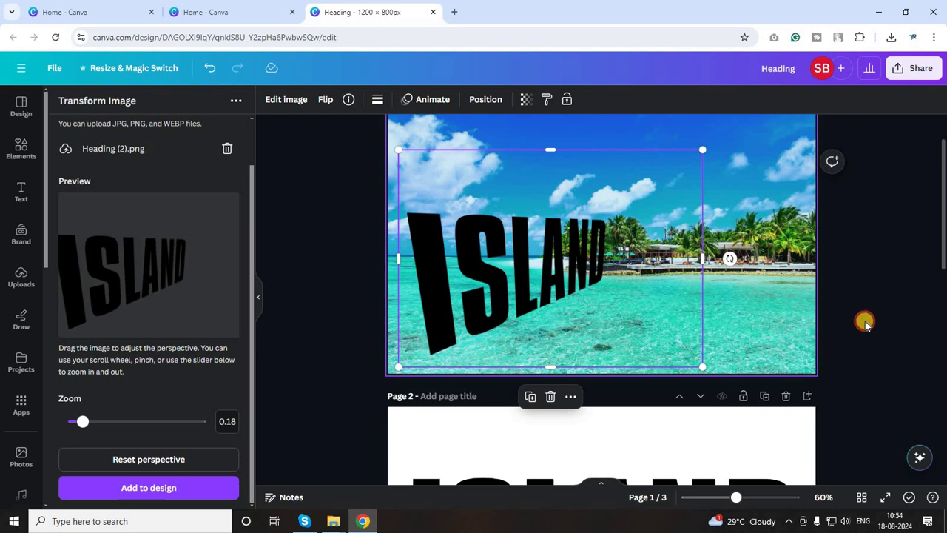
{"action": "left_click", "coordinate": [814, 397]}
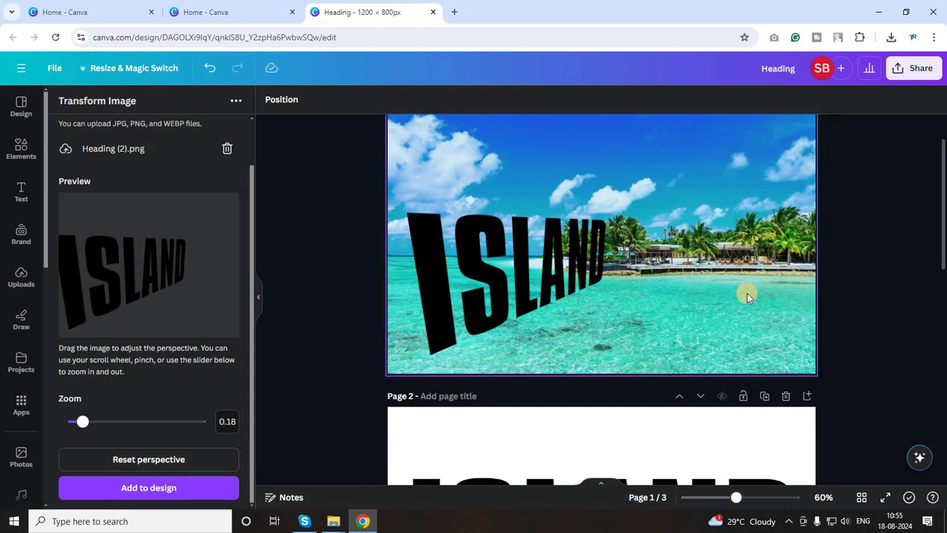
Crop the empty margins of the tilted ISLAND image so its frame fits closely around the letters.
{"action": "left_click", "coordinate": [603, 294]}
{"action": "left_click", "coordinate": [20, 148]}
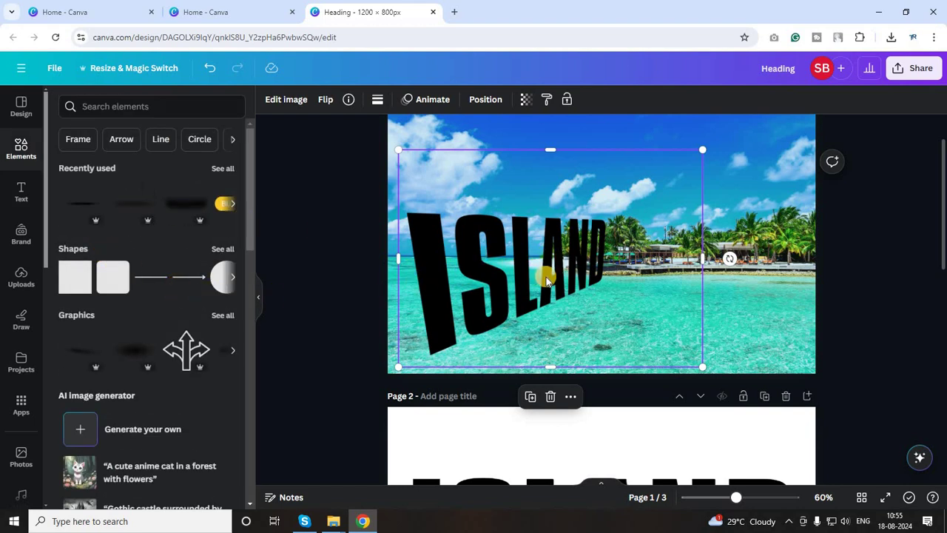
{"action": "left_click_drag", "start_coordinate": [699, 258], "coordinate": [514, 194]}
{"action": "left_click_drag", "start_coordinate": [516, 145], "coordinate": [513, 202]}
{"action": "left_click_drag", "start_coordinate": [507, 367], "coordinate": [507, 358]}
Apply the Sea Blue duotone to the ISLAND image with highlights set to #FFFFFF and shadows set to white.
{"action": "left_click", "coordinate": [302, 101]}
{"action": "scroll", "coordinate": [138, 373], "scroll_direction": "down", "scroll_amount": 3}
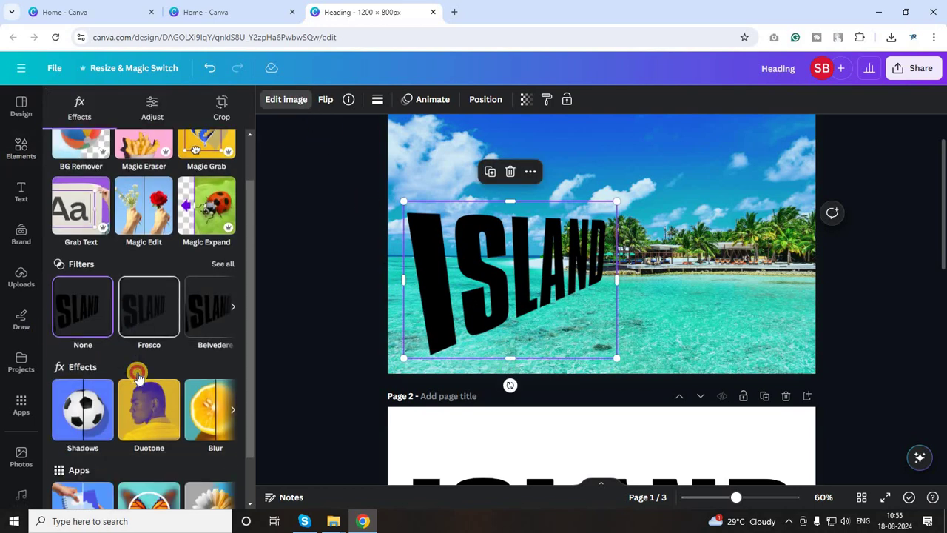
{"action": "left_click", "coordinate": [142, 354]}
{"action": "left_click", "coordinate": [227, 365]}
{"action": "left_click", "coordinate": [237, 239]}
{"action": "left_click", "coordinate": [227, 392]}
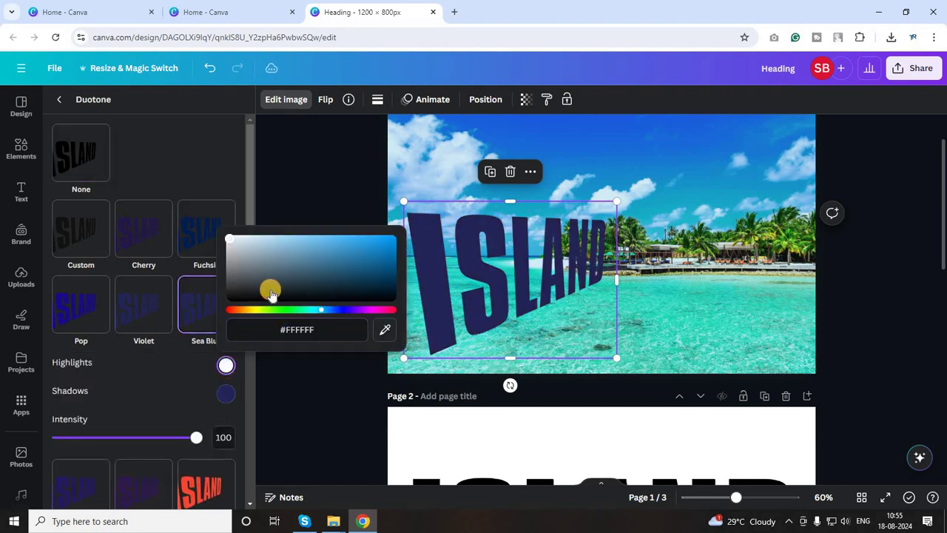
{"action": "left_click_drag", "start_coordinate": [271, 295], "coordinate": [191, 223]}
{"action": "left_click", "coordinate": [600, 268]}
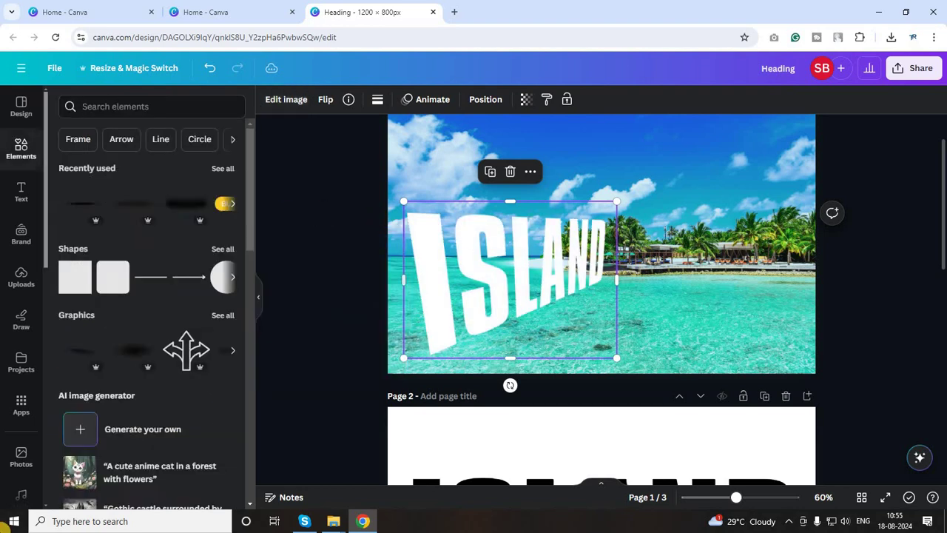
{"action": "left_click", "coordinate": [687, 295]}
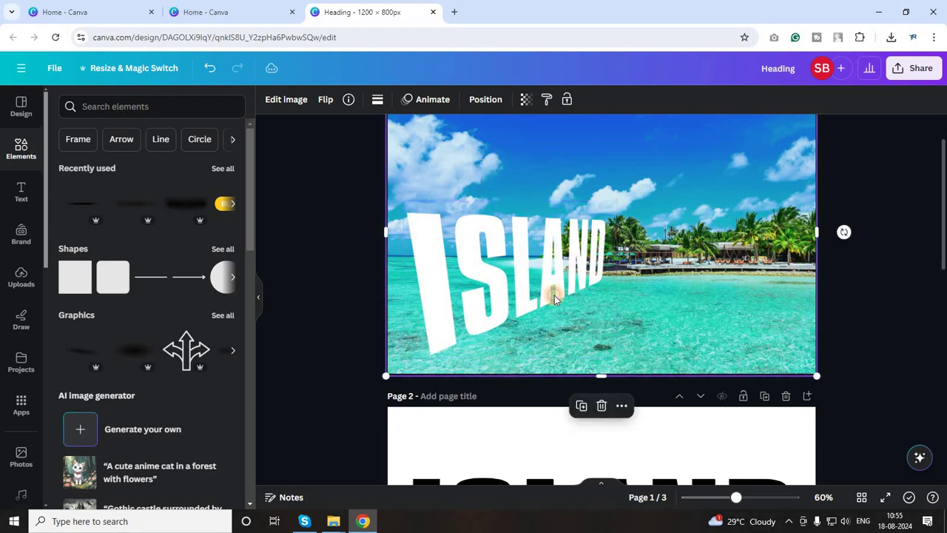
{"action": "left_click", "coordinate": [556, 298]}
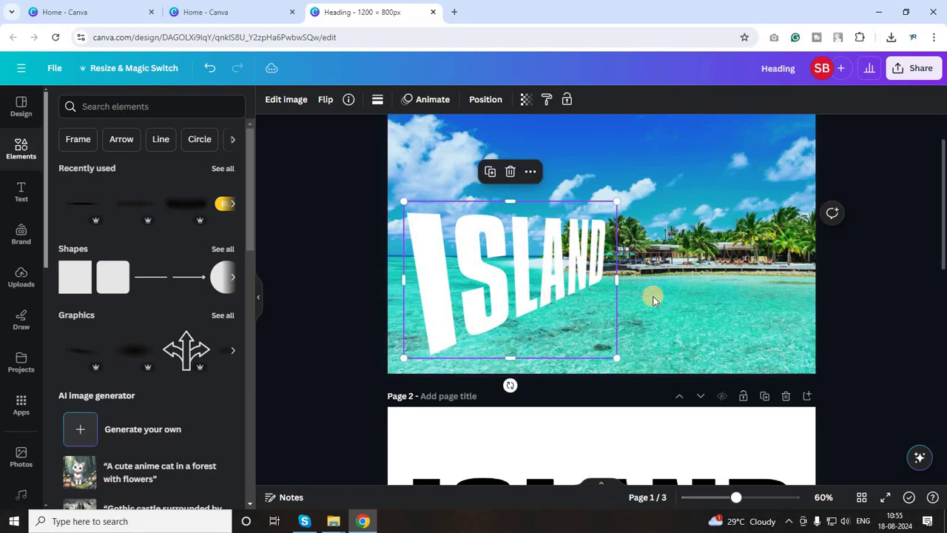
{"action": "left_click", "coordinate": [869, 288]}
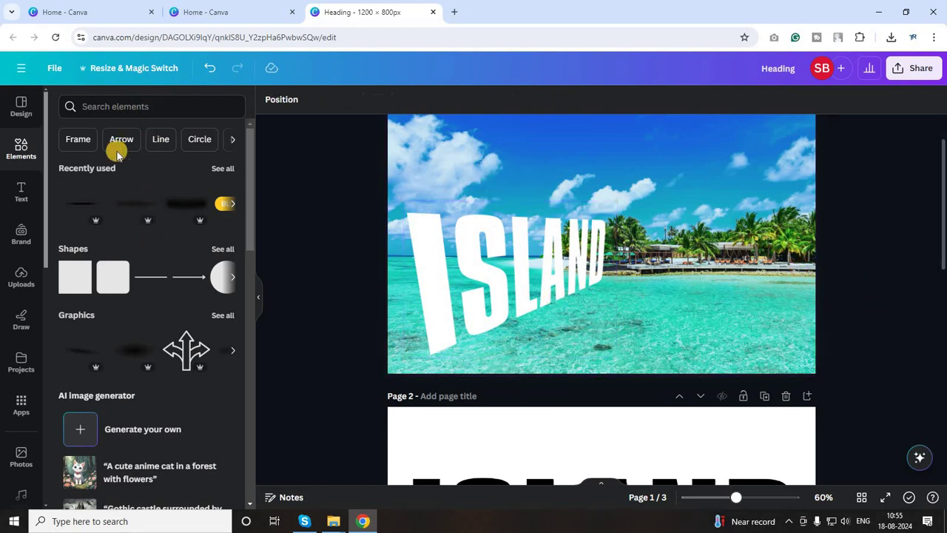
Search the graphics elements for "shadow" and add a wide, soft oval shadow to page 1.
{"action": "left_click", "coordinate": [126, 108]}
{"action": "left_click", "coordinate": [104, 156]}
{"action": "left_click", "coordinate": [101, 134]}
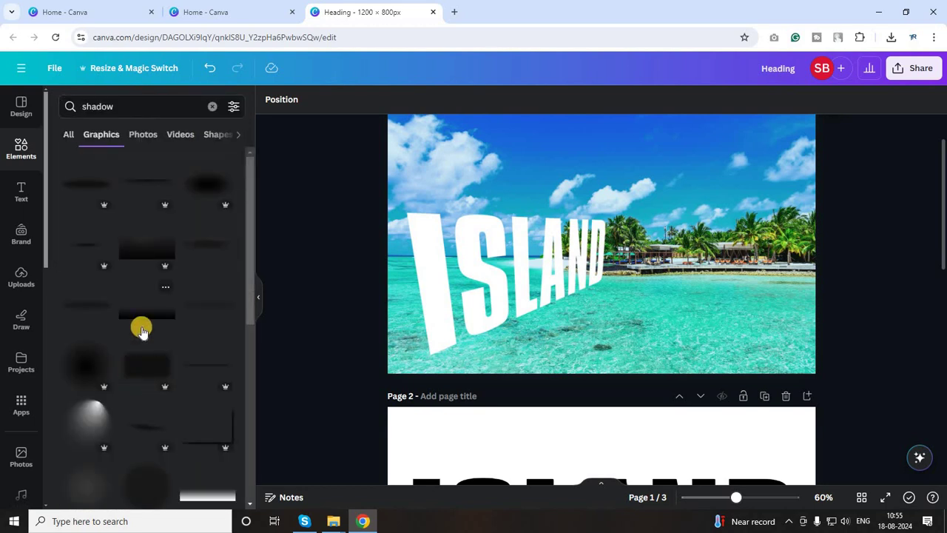
{"action": "scroll", "coordinate": [141, 330], "scroll_direction": "down", "scroll_amount": 5}
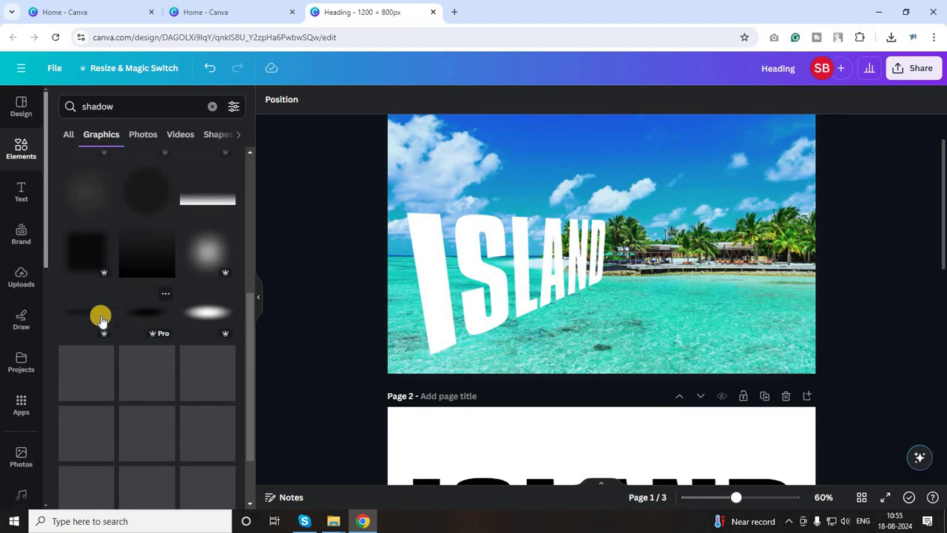
{"action": "left_click", "coordinate": [641, 256]}
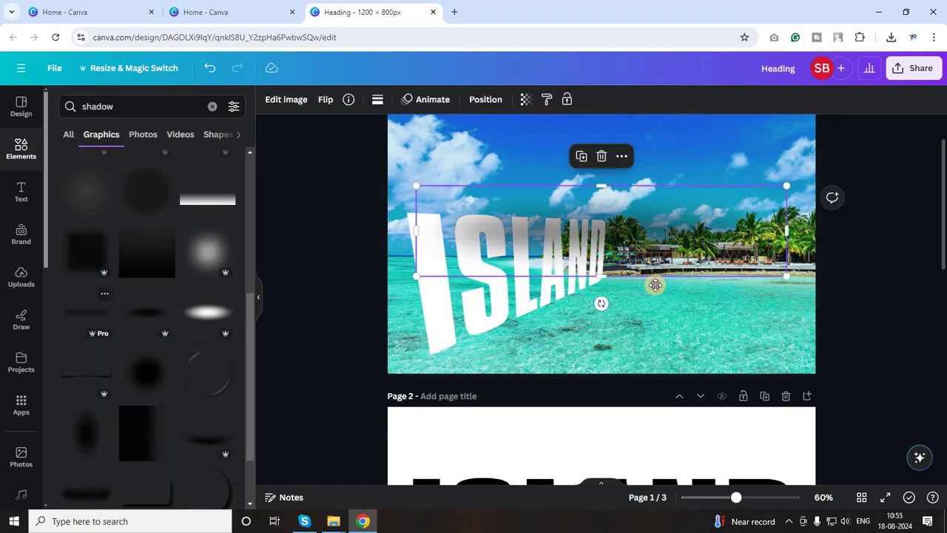
Resize the shadow, rotate it to about -21°, and place it along the lower edge of the ISLAND letters.
{"action": "left_click_drag", "start_coordinate": [741, 235], "coordinate": [746, 310]}
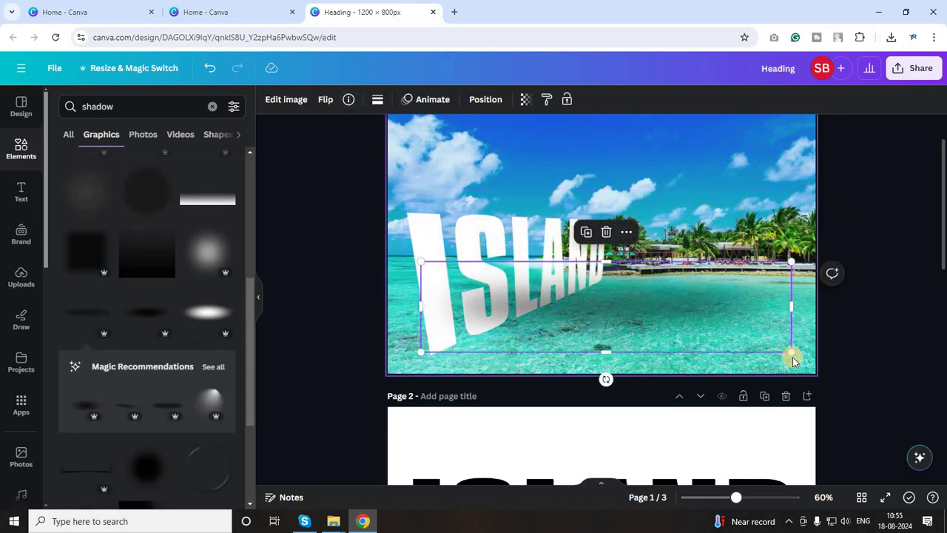
{"action": "left_click_drag", "start_coordinate": [777, 348], "coordinate": [565, 296]}
{"action": "left_click_drag", "start_coordinate": [503, 340], "coordinate": [503, 381]}
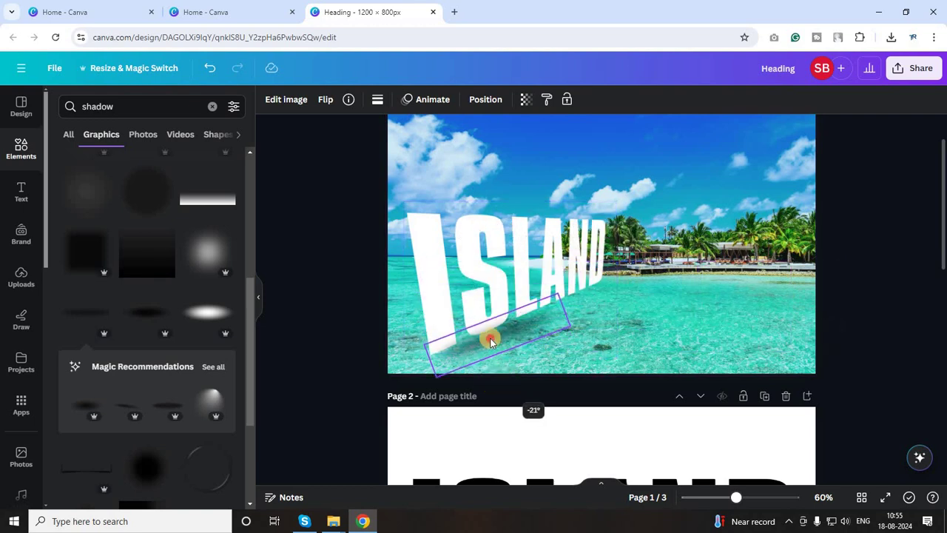
{"action": "left_click_drag", "start_coordinate": [484, 334], "coordinate": [470, 331]}
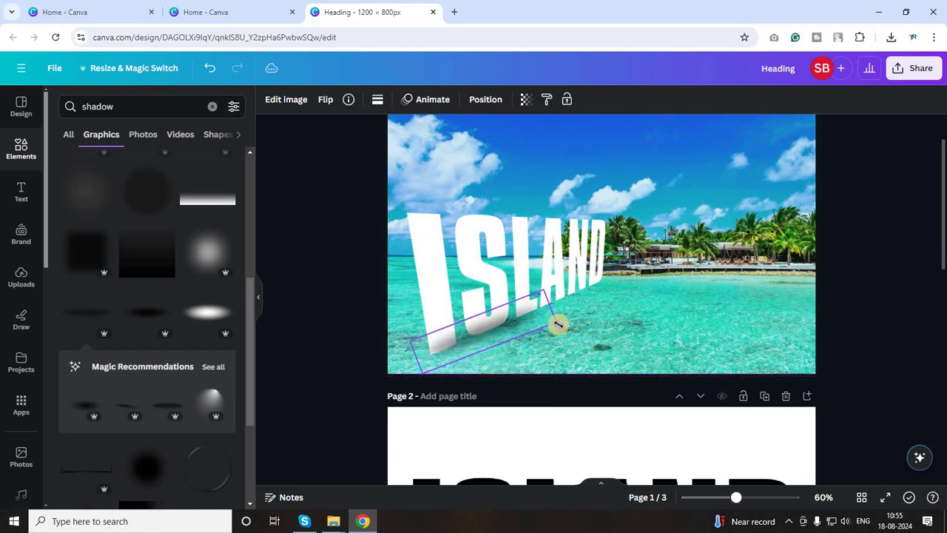
{"action": "mouse_move", "coordinate": [600, 311]}
{"action": "left_mouse_down"}
{"action": "mouse_move", "coordinate": [634, 310]}
{"action": "mouse_move", "coordinate": [594, 294]}
{"action": "mouse_move", "coordinate": [591, 306]}
{"action": "left_mouse_up"}
Bring the ISLAND image to the front so the shadow lies behind the letters.
{"action": "left_click", "coordinate": [611, 246]}
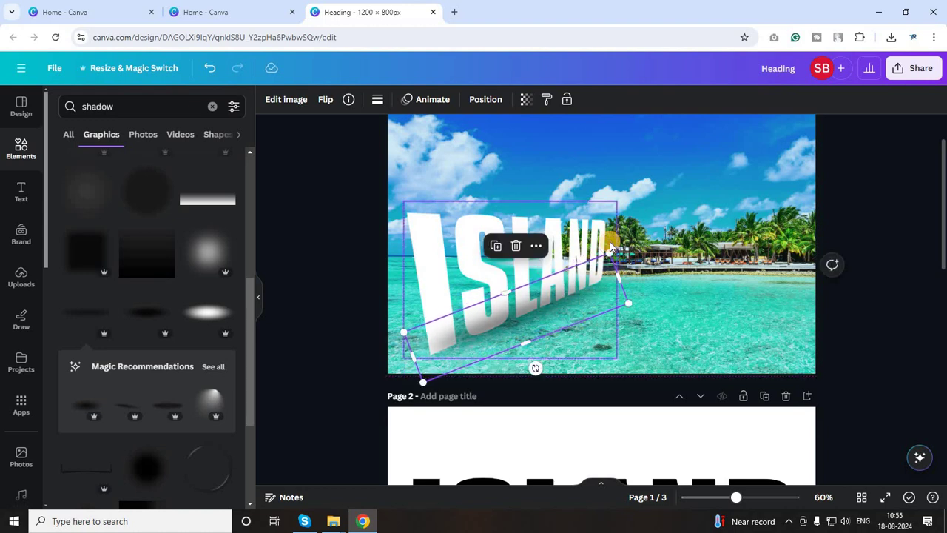
{"action": "right_click", "coordinate": [610, 314]}
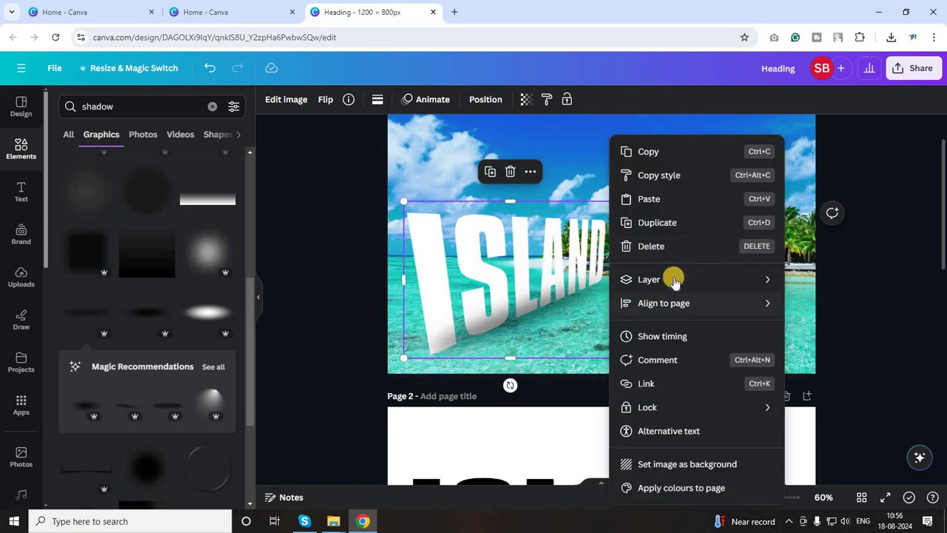
{"action": "mouse_move", "coordinate": [675, 282]}
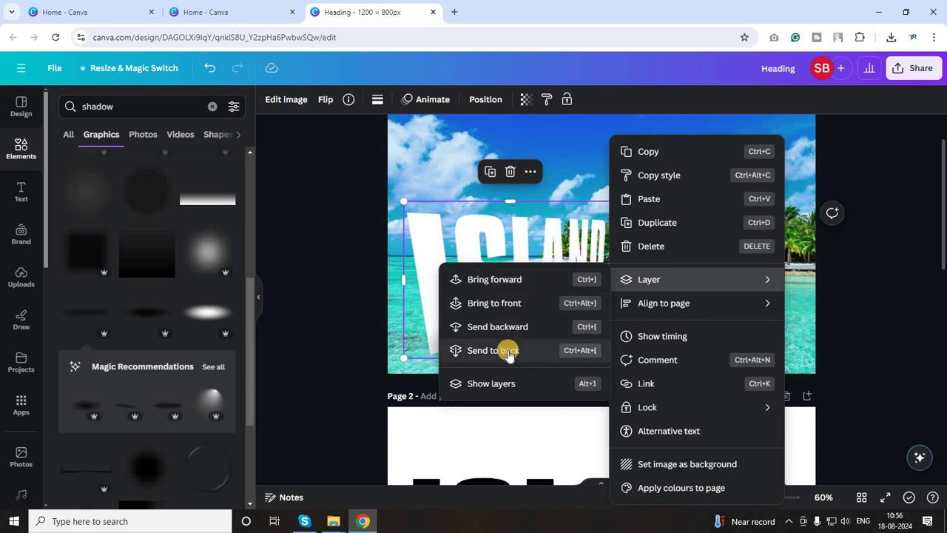
{"action": "left_click", "coordinate": [518, 303]}
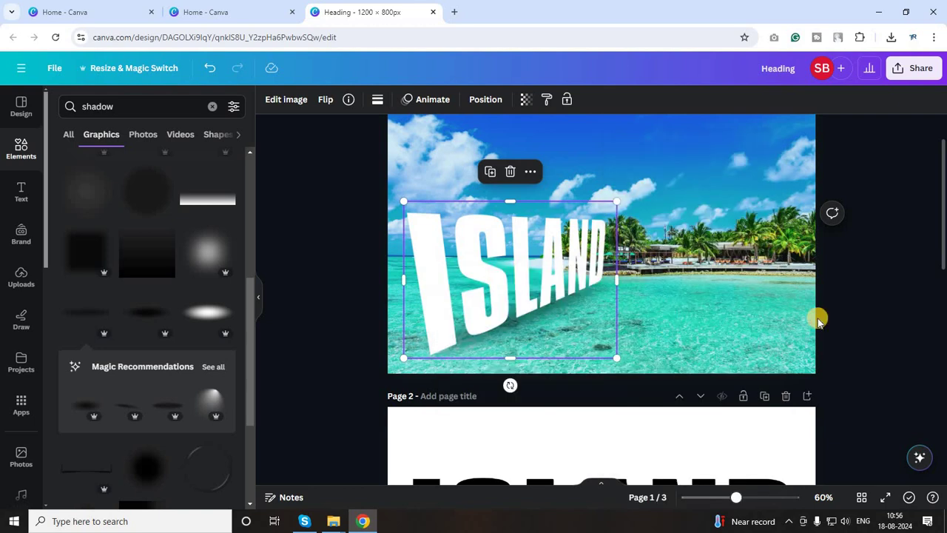
{"action": "left_click", "coordinate": [873, 319]}
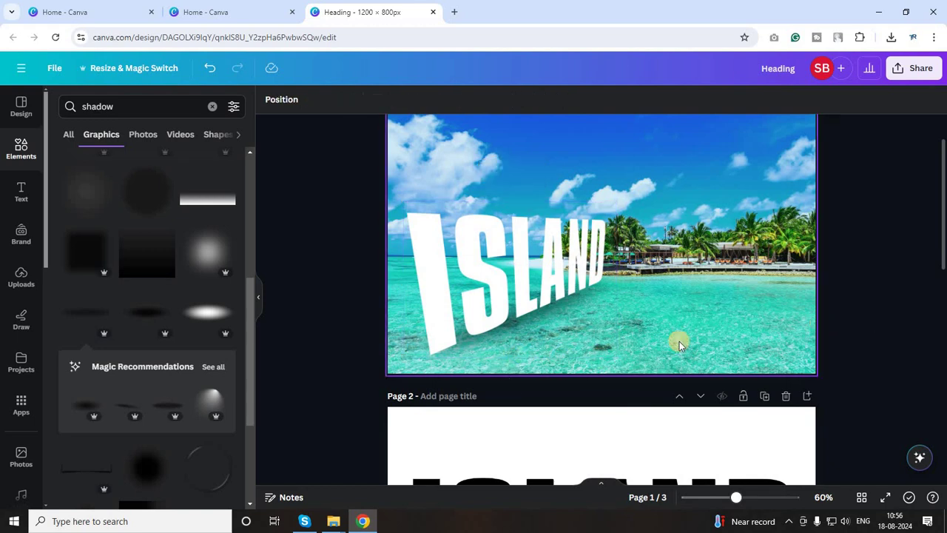
Duplicate the white ISLAND image, place the copy lower on the beach photo, and flip it vertically.
{"action": "left_click", "coordinate": [531, 263]}
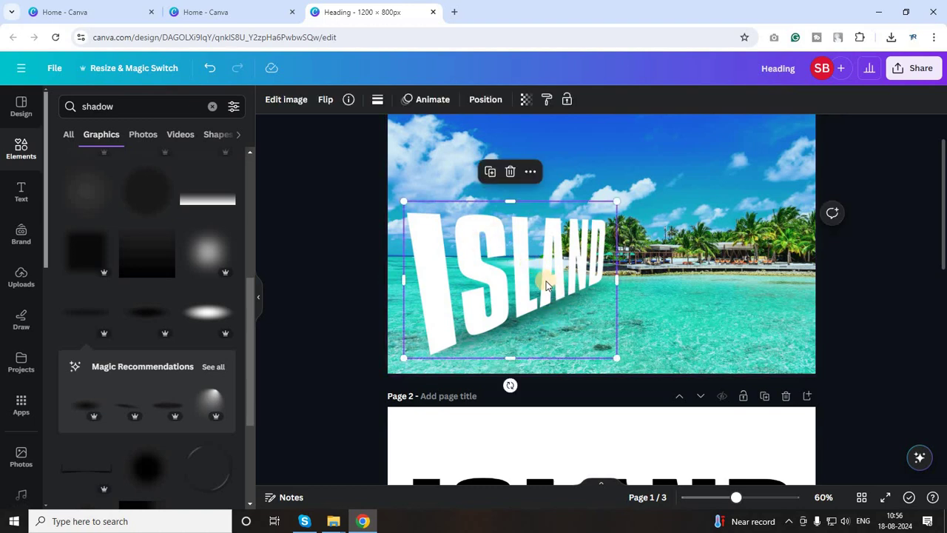
{"action": "left_click_drag", "start_coordinate": [549, 301], "coordinate": [579, 300]}
{"action": "left_click_drag", "start_coordinate": [675, 308], "coordinate": [675, 308]}
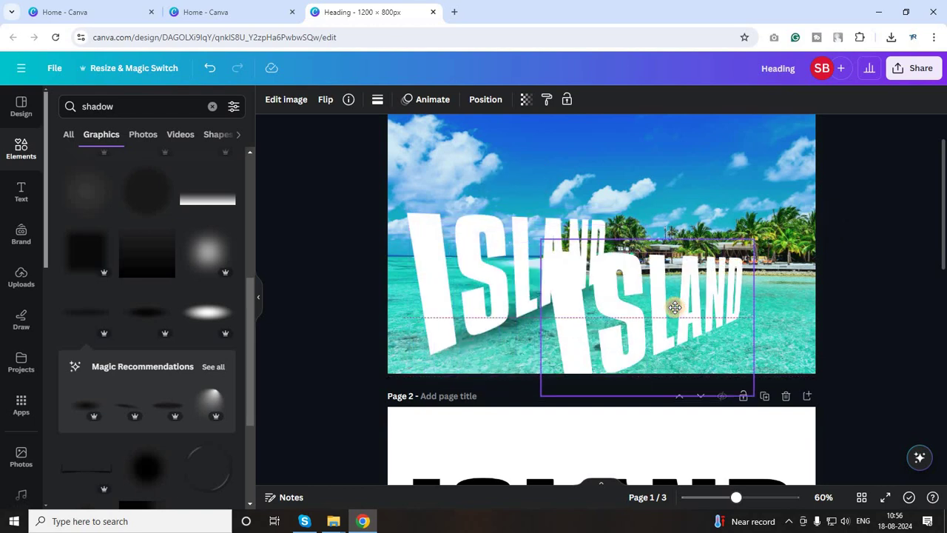
{"action": "left_click", "coordinate": [337, 99]}
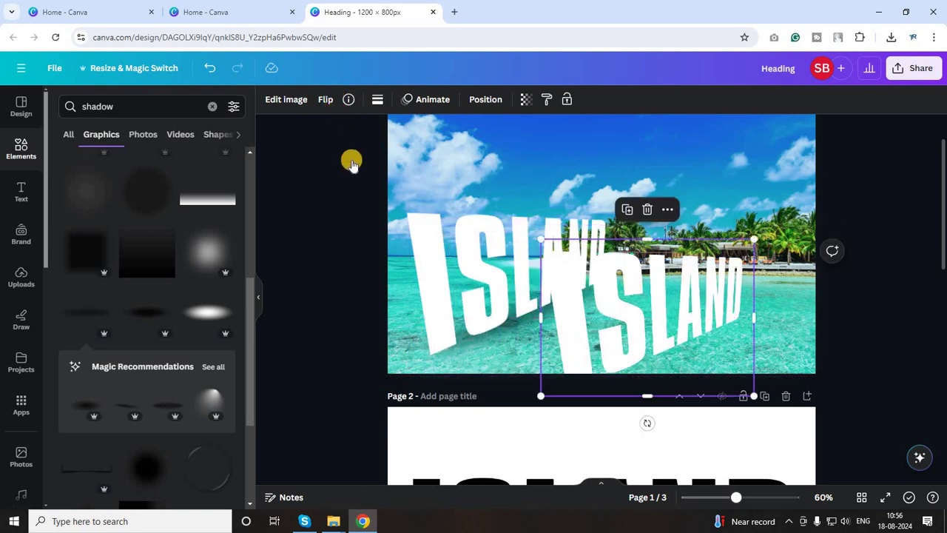
{"action": "left_click", "coordinate": [354, 164]}
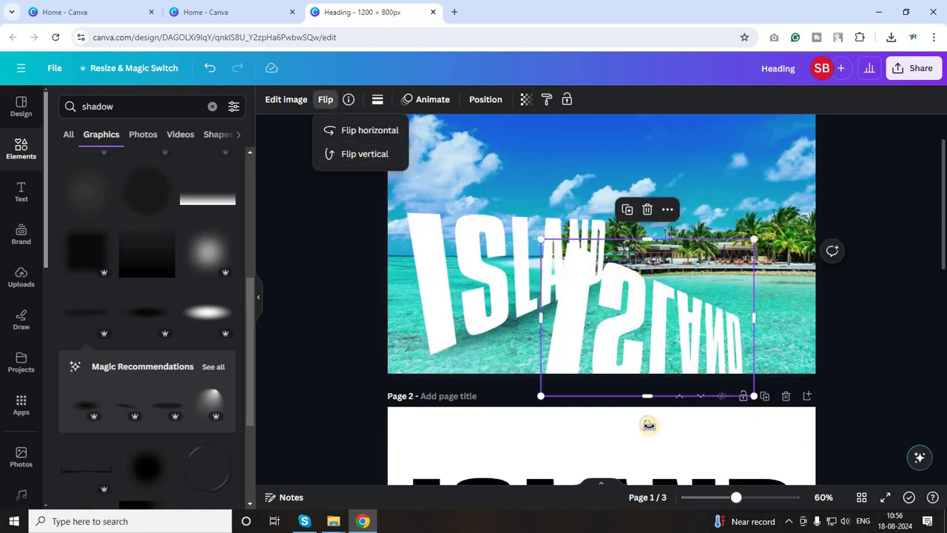
Rotate the flipped ISLAND copy to about -47° and align it with the base of the upright letters as a reflection.
{"action": "left_click_drag", "start_coordinate": [684, 420], "coordinate": [751, 355]}
{"action": "left_click_drag", "start_coordinate": [591, 324], "coordinate": [588, 319]}
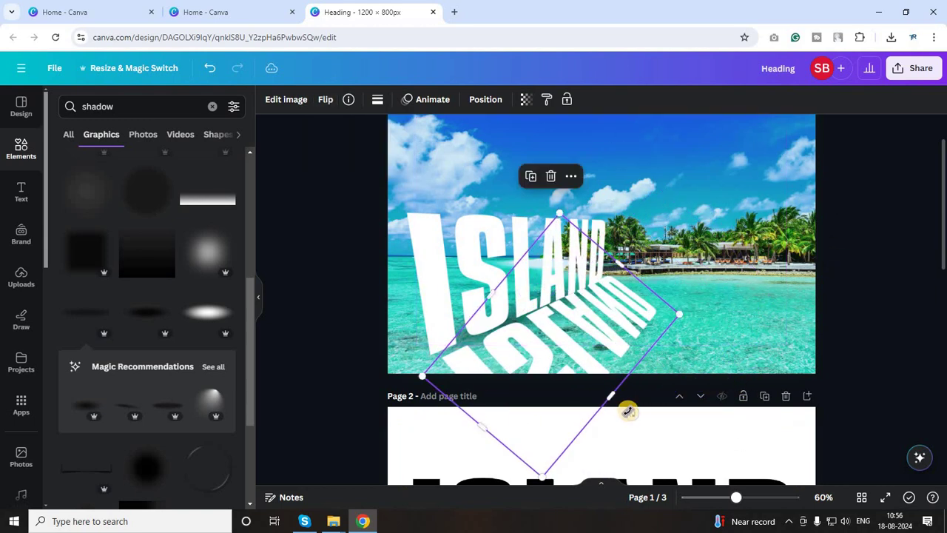
{"action": "left_click_drag", "start_coordinate": [614, 413], "coordinate": [619, 408]}
{"action": "mouse_move", "coordinate": [591, 330]}
{"action": "left_mouse_down"}
{"action": "mouse_move", "coordinate": [576, 333]}
{"action": "mouse_move", "coordinate": [582, 336]}
{"action": "left_mouse_up"}
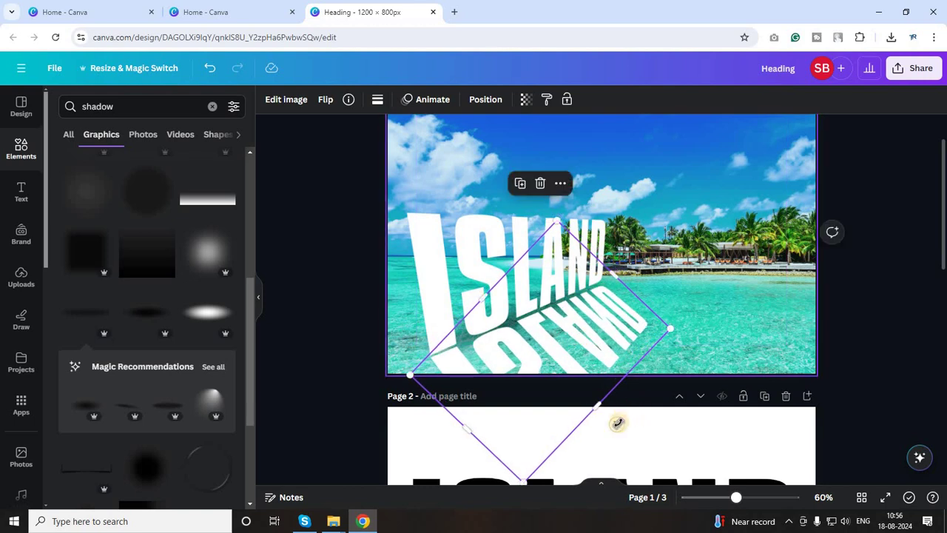
{"action": "left_click_drag", "start_coordinate": [620, 423], "coordinate": [619, 423]}
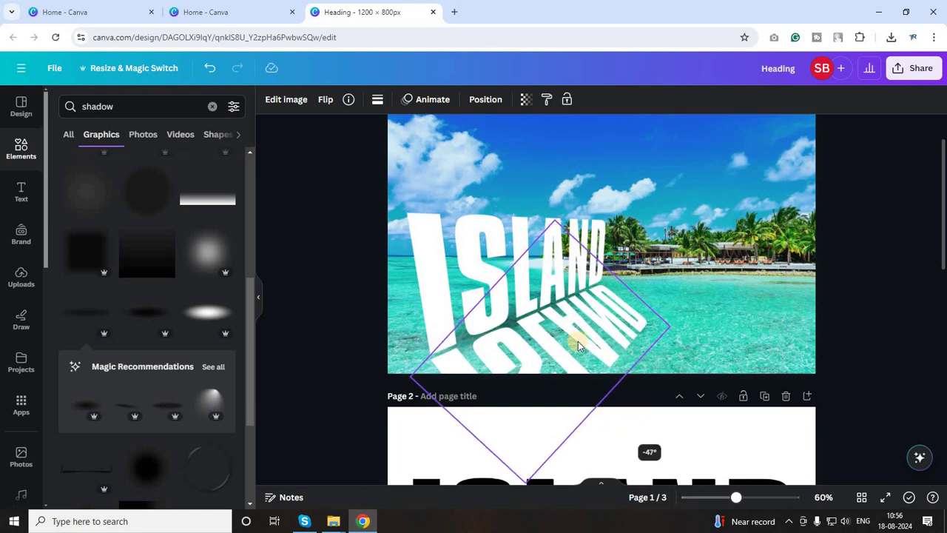
{"action": "left_click_drag", "start_coordinate": [575, 340], "coordinate": [579, 341]}
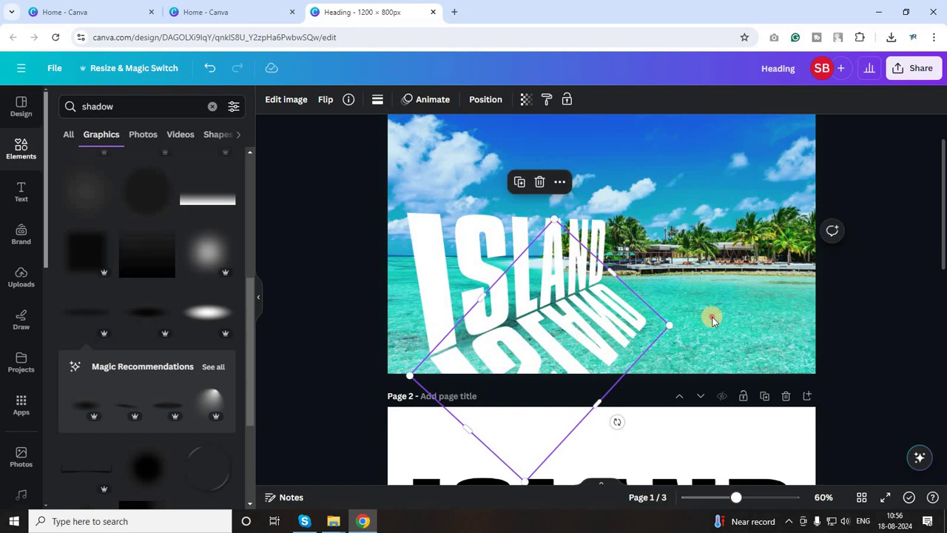
{"action": "left_click", "coordinate": [602, 343]}
{"action": "left_click_drag", "start_coordinate": [624, 347], "coordinate": [624, 343]}
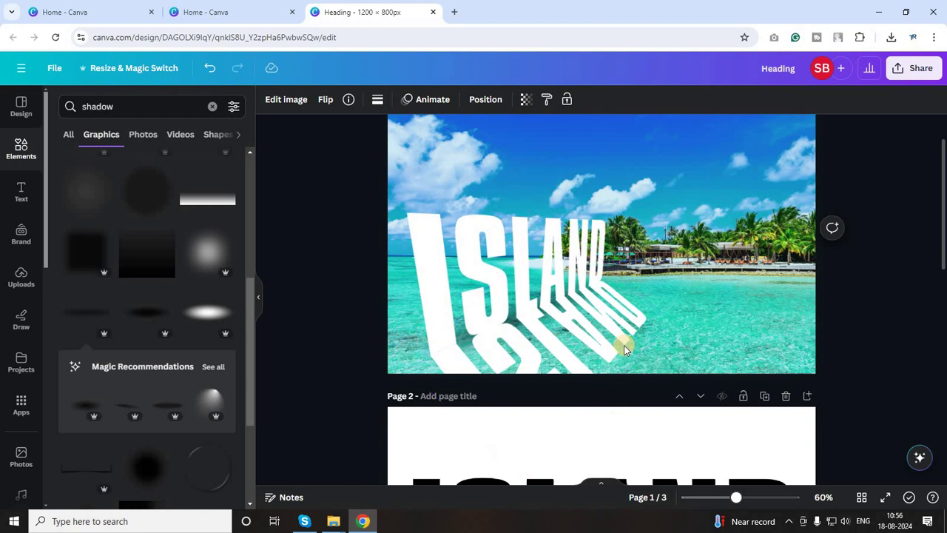
{"action": "left_click", "coordinate": [855, 342]}
Apply the Melt style of the Liquify app to the flipped ISLAND reflection.
{"action": "left_click", "coordinate": [551, 330]}
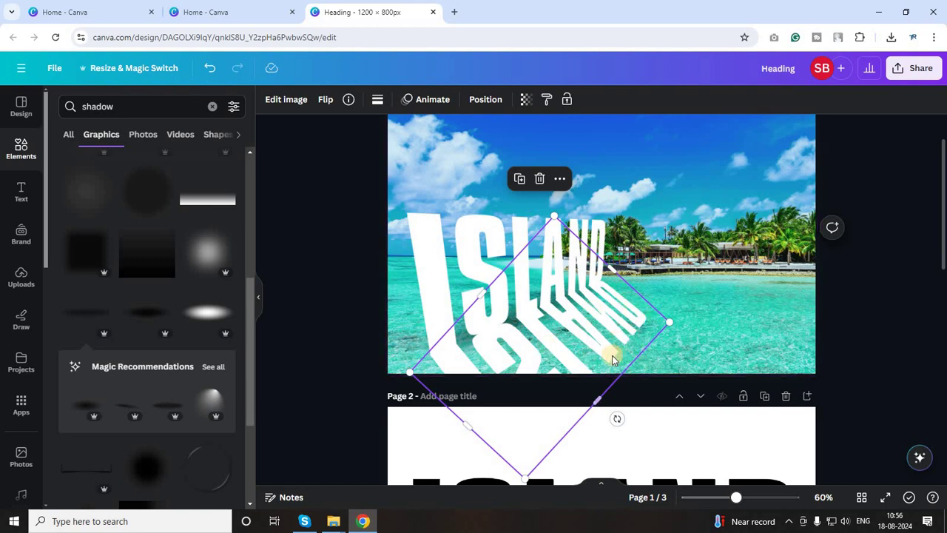
{"action": "left_click", "coordinate": [295, 103]}
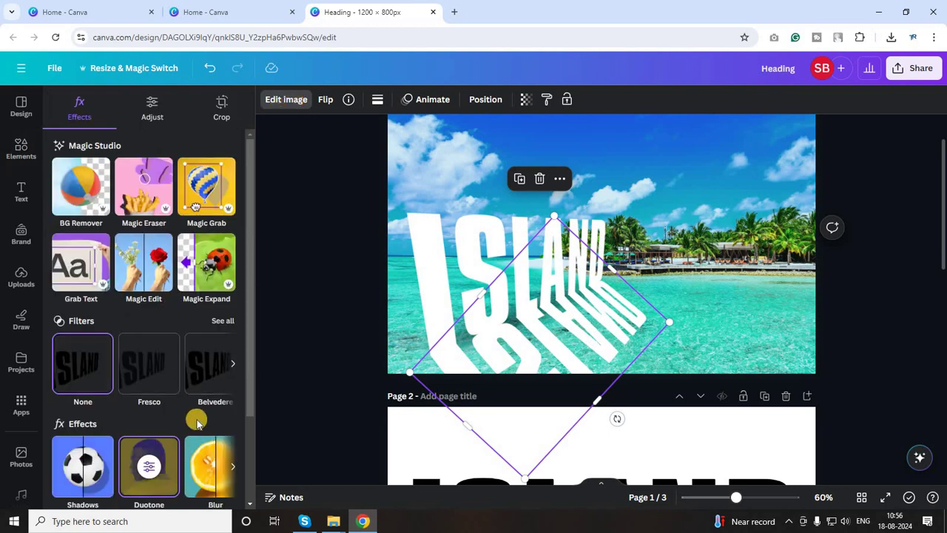
{"action": "scroll", "coordinate": [196, 422], "scroll_direction": "down", "scroll_amount": 3}
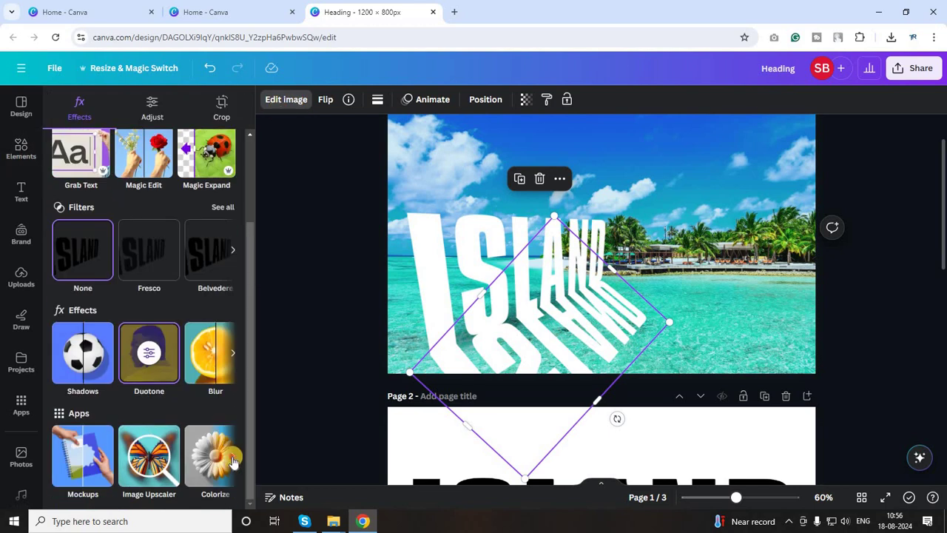
{"action": "left_click", "coordinate": [232, 460]}
{"action": "left_click", "coordinate": [232, 460]}
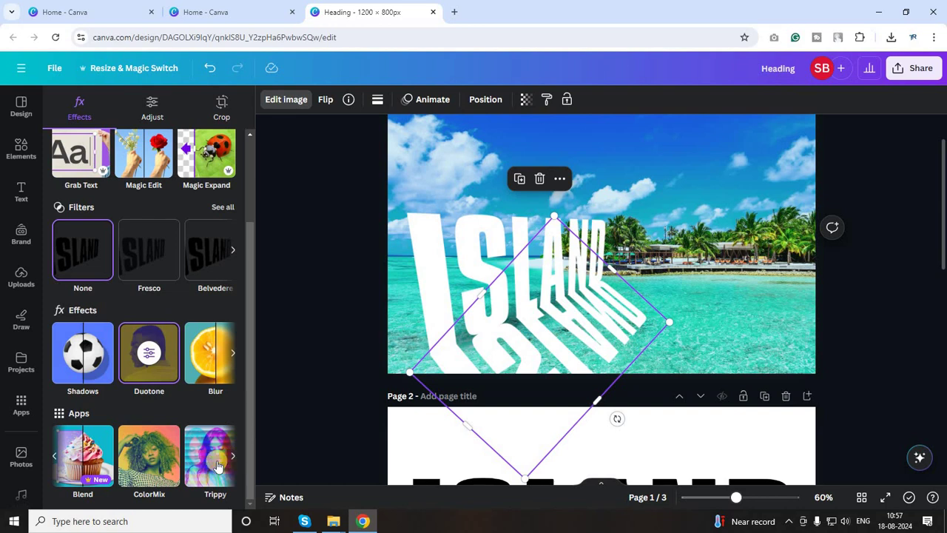
{"action": "left_click", "coordinate": [232, 458]}
{"action": "left_click", "coordinate": [232, 459]}
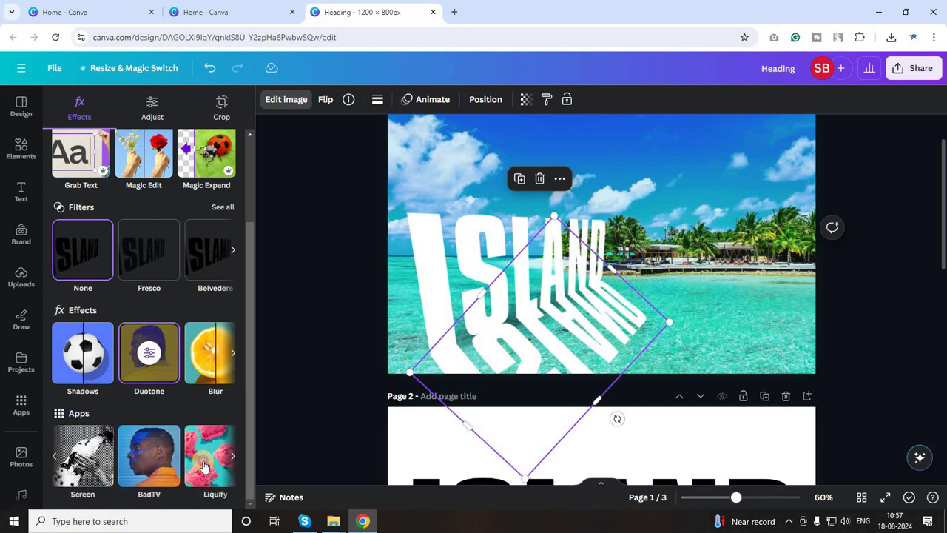
{"action": "left_click", "coordinate": [205, 466]}
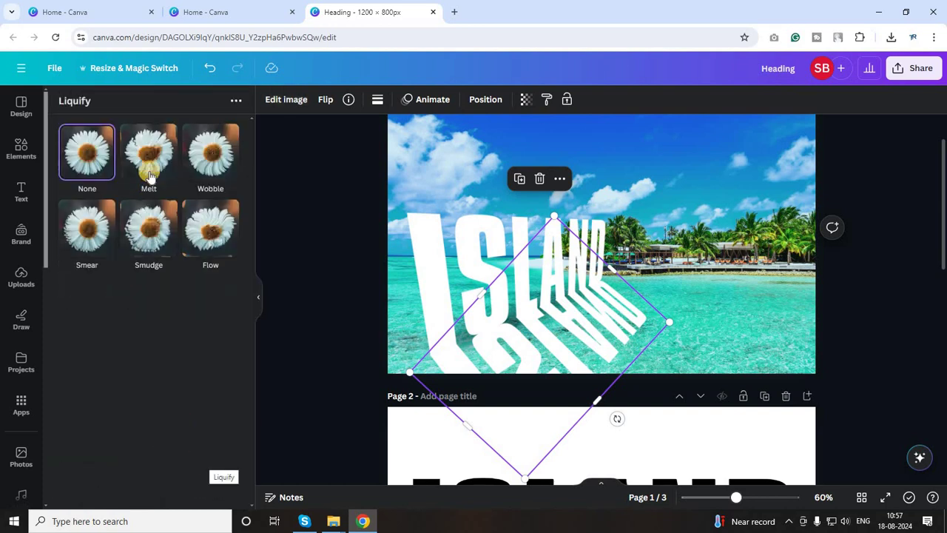
{"action": "left_click", "coordinate": [160, 152]}
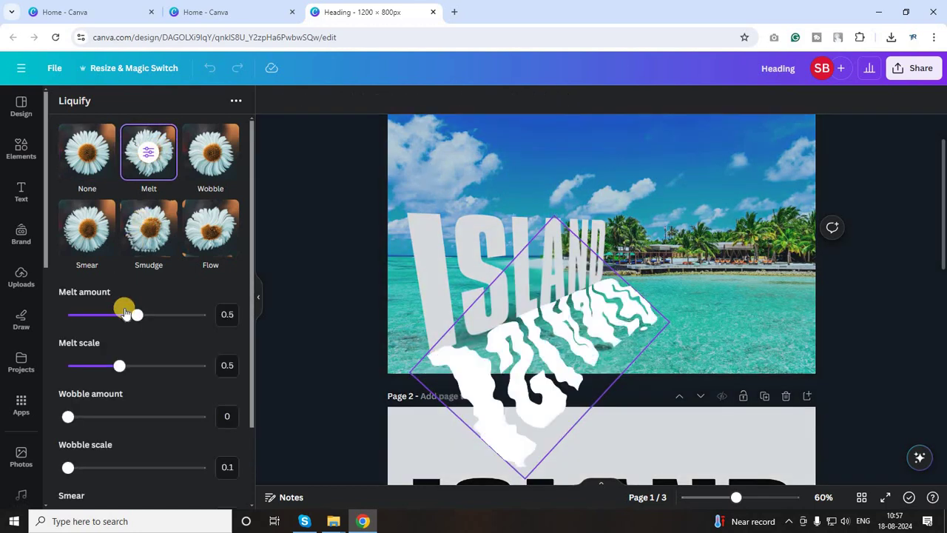
Set the reflection's melt amount to 0.11 and melt scale to 1.
{"action": "left_click_drag", "start_coordinate": [138, 314], "coordinate": [85, 321]}
{"action": "left_click", "coordinate": [119, 367]}
{"action": "left_click_drag", "start_coordinate": [133, 366], "coordinate": [225, 356]}
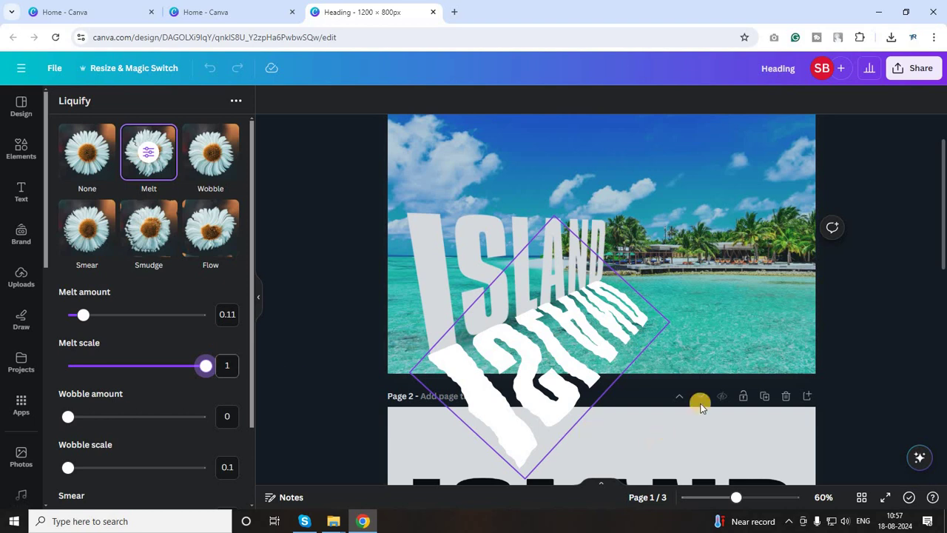
Save the melt effect to the flipped ISLAND reflection and resize it slightly to line up with the base of the upright letters.
{"action": "scroll", "coordinate": [158, 455], "scroll_direction": "down", "scroll_amount": 2}
{"action": "left_click", "coordinate": [157, 460]}
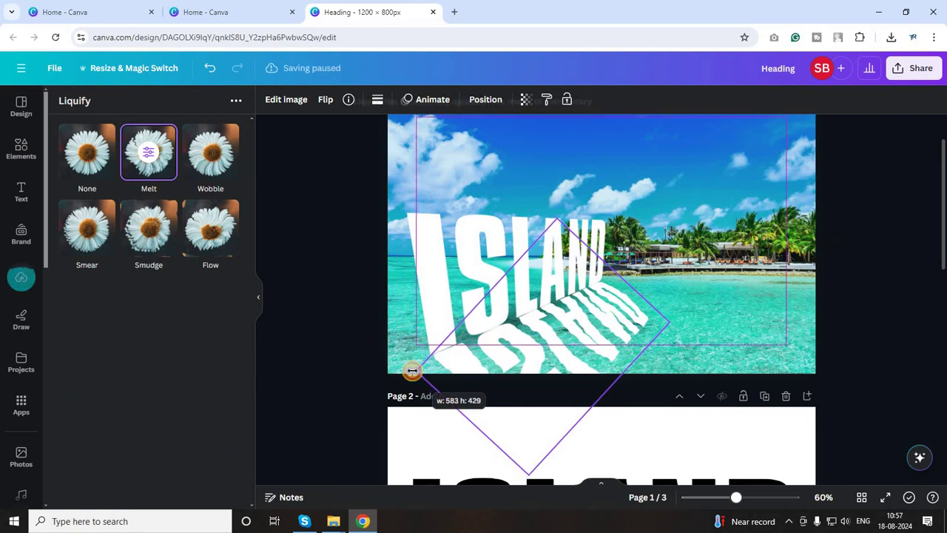
{"action": "left_click_drag", "start_coordinate": [665, 322], "coordinate": [626, 337]}
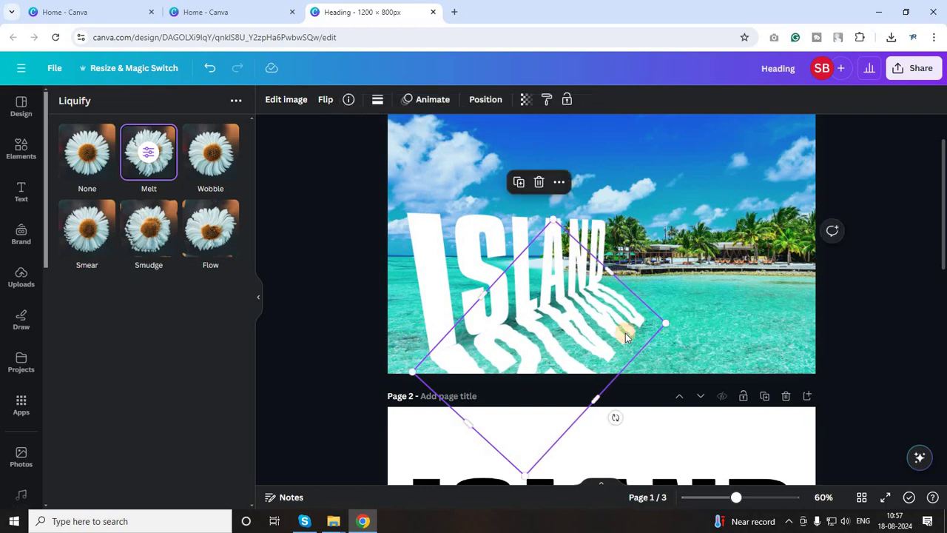
{"action": "left_click", "coordinate": [688, 341]}
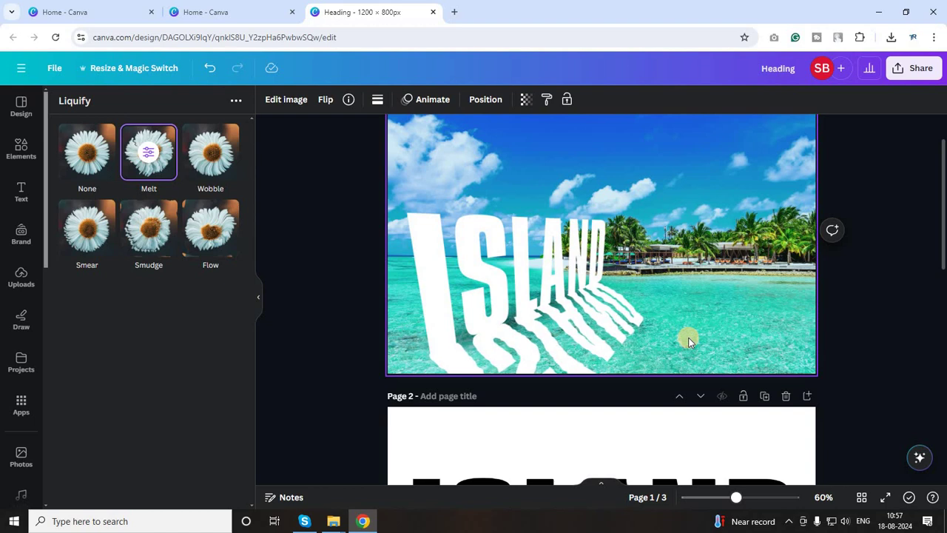
{"action": "left_click", "coordinate": [688, 341]}
{"action": "left_click", "coordinate": [672, 330]}
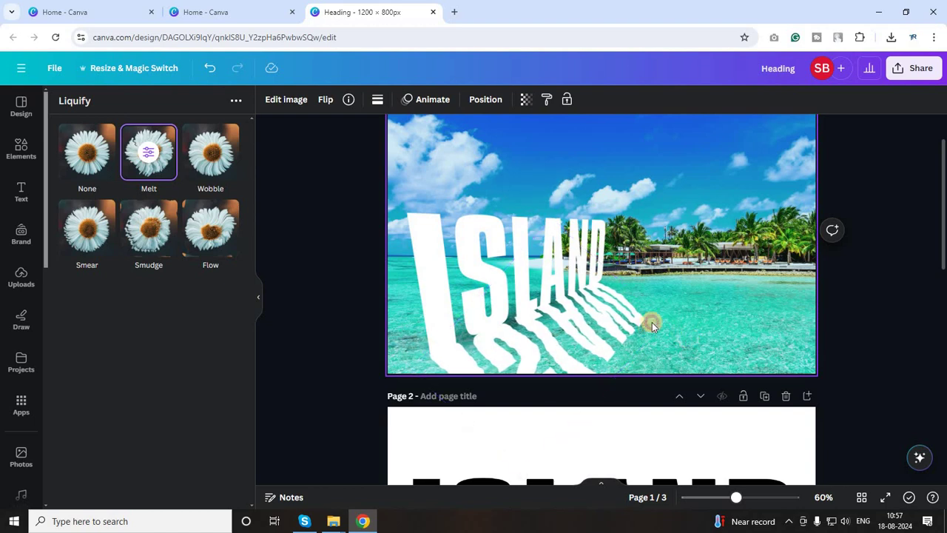
{"action": "left_click", "coordinate": [647, 329]}
{"action": "left_click_drag", "start_coordinate": [663, 323], "coordinate": [670, 320]}
Set the transparency of the rippled ISLAND reflection to 48 and deselect it.
{"action": "left_click", "coordinate": [526, 99]}
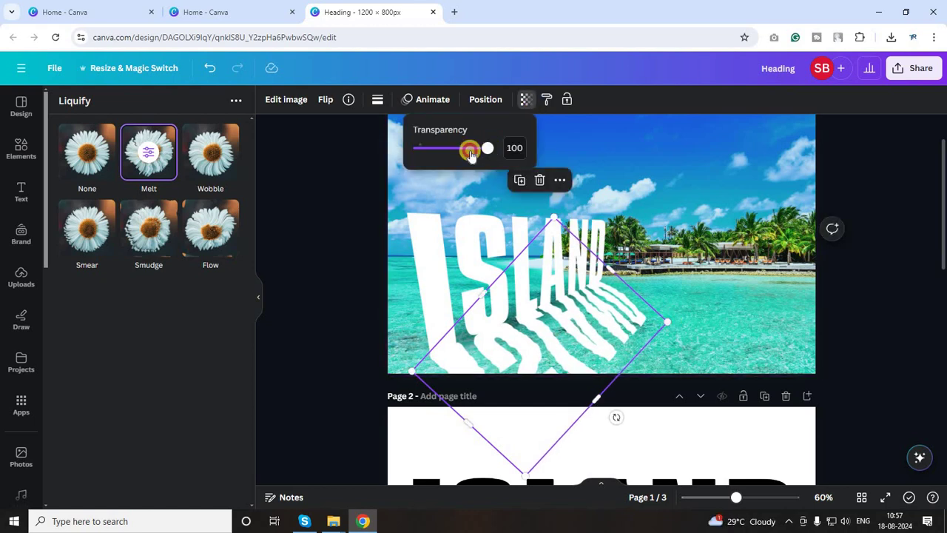
{"action": "left_click_drag", "start_coordinate": [460, 153], "coordinate": [453, 159]}
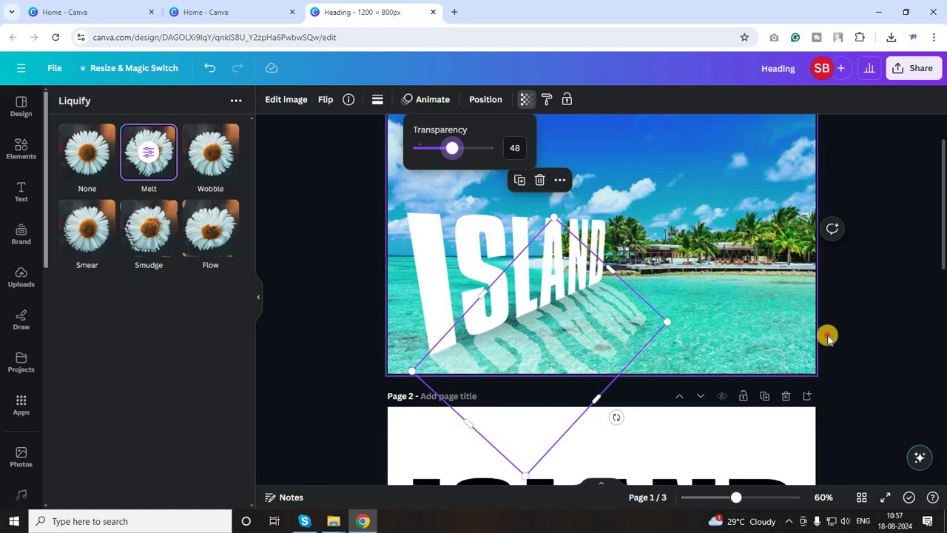
{"action": "left_click", "coordinate": [790, 404]}
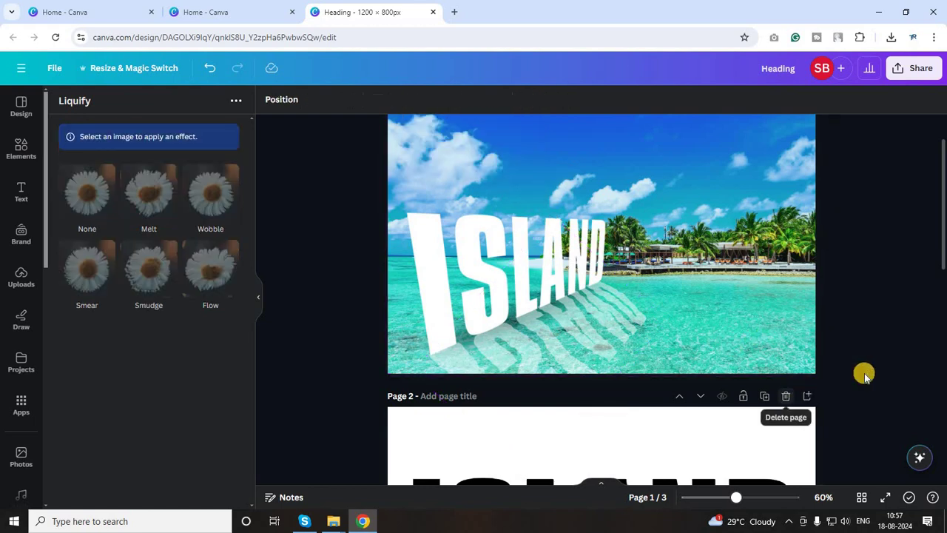
{"action": "scroll", "coordinate": [865, 372], "scroll_direction": "up", "scroll_amount": 2}
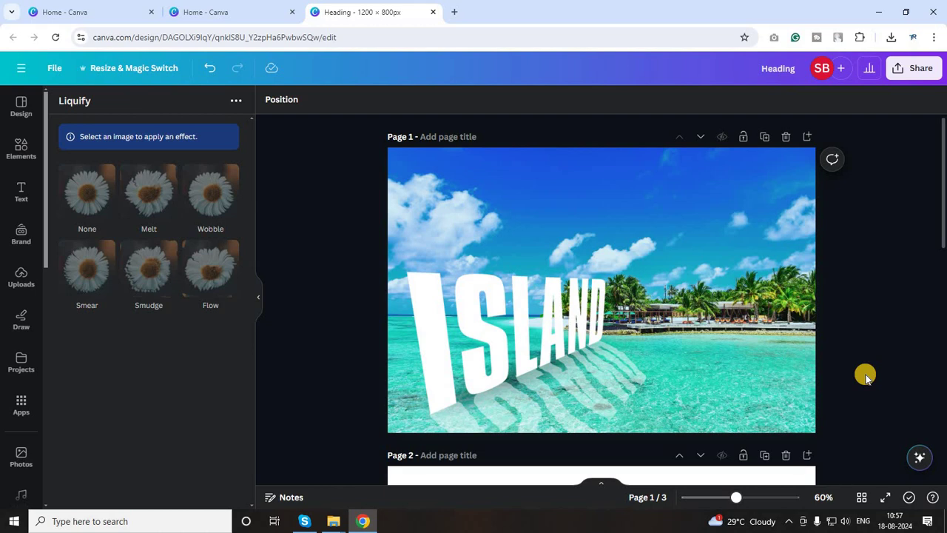
Review the file types available for downloading the design, then close the download options.
{"action": "left_click", "coordinate": [914, 79]}
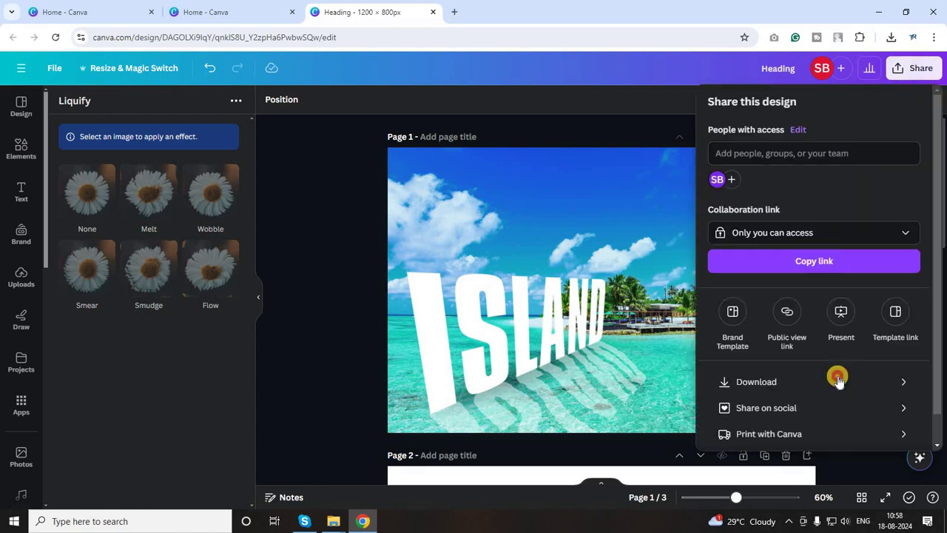
{"action": "left_click", "coordinate": [838, 381]}
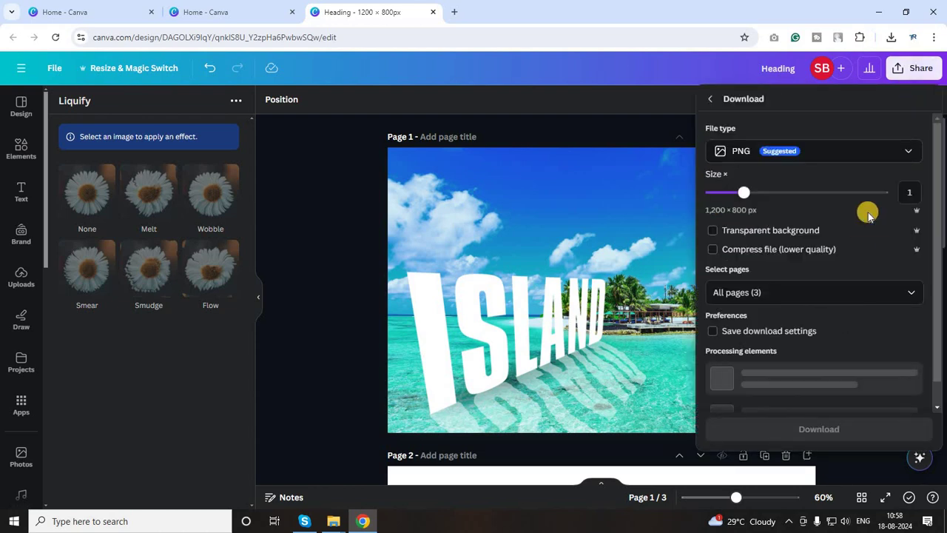
{"action": "left_click", "coordinate": [909, 152]}
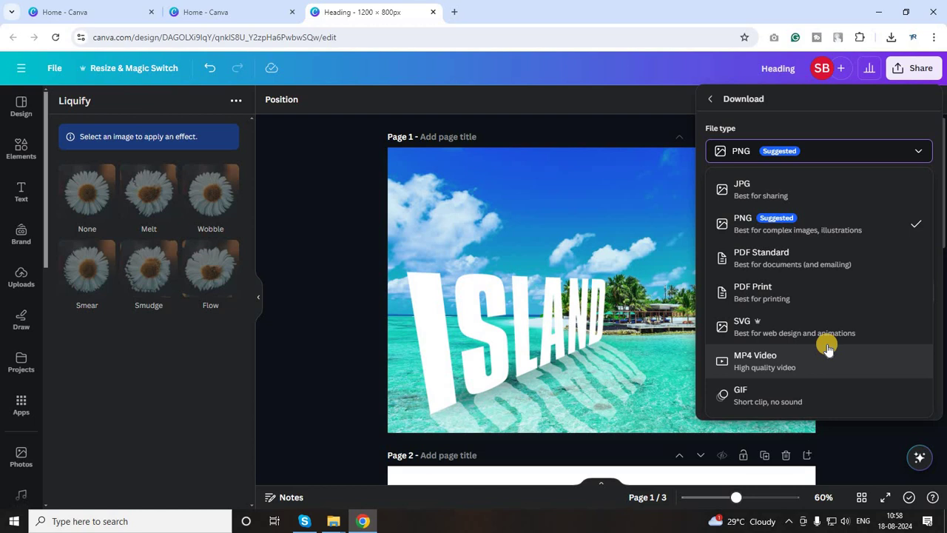
{"action": "key", "text": "Up"}
{"action": "key", "text": "Up"}
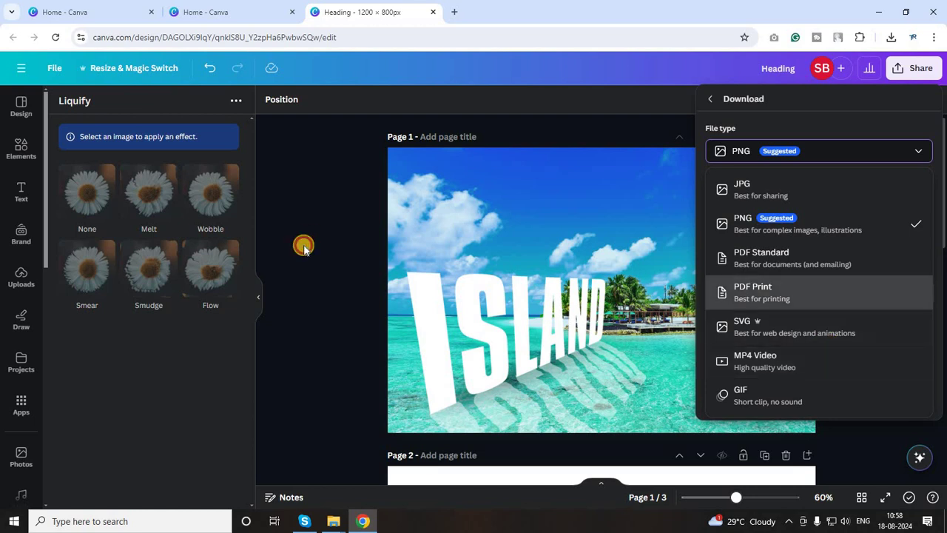
{"action": "key", "text": "Escape"}
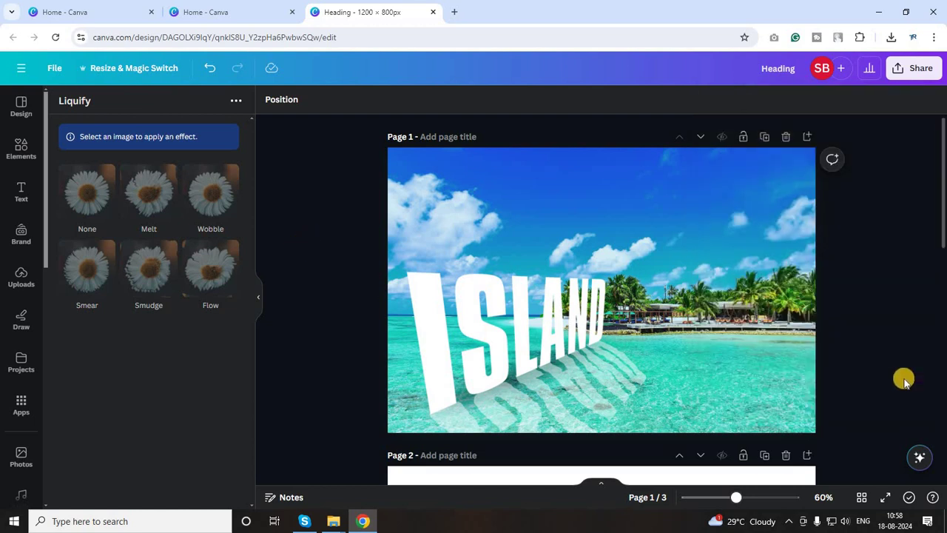